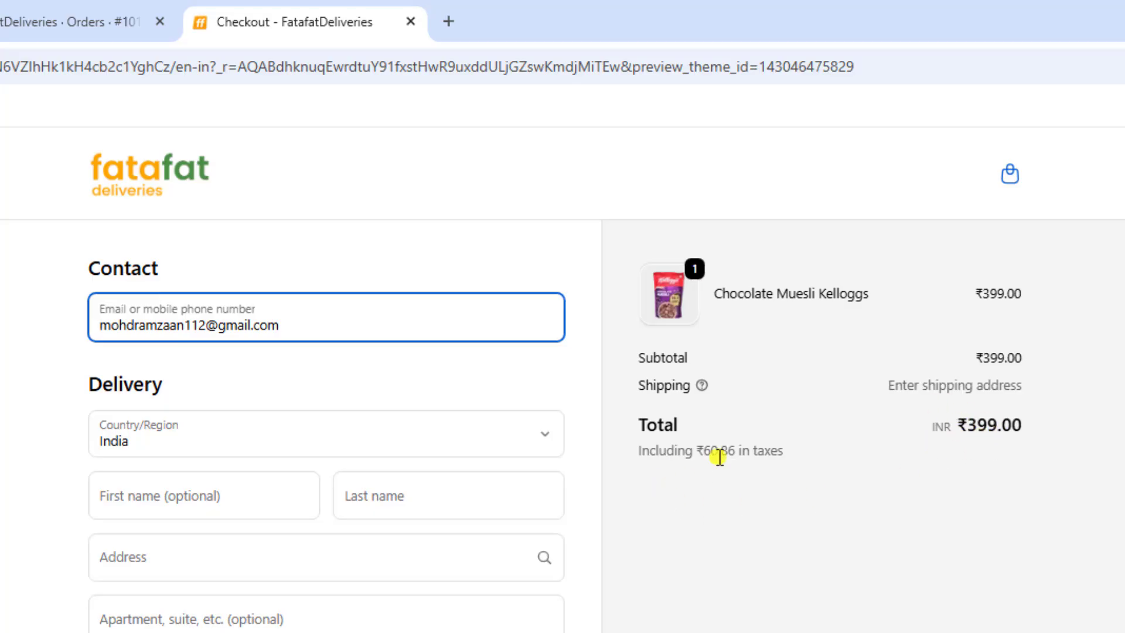
# Highlight the included tax amount in the checkout's order summary, and switch to the store's Shopify admin order page.
pyautogui.moveTo(703, 450); pyautogui.dragTo(742, 450)
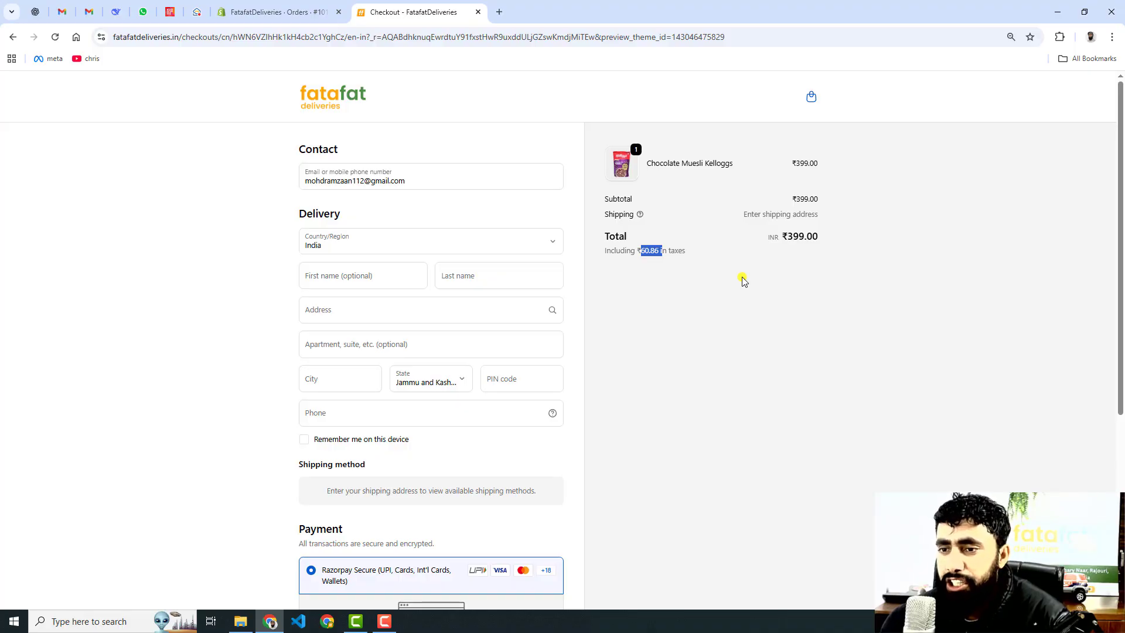
pyautogui.click(710, 301)
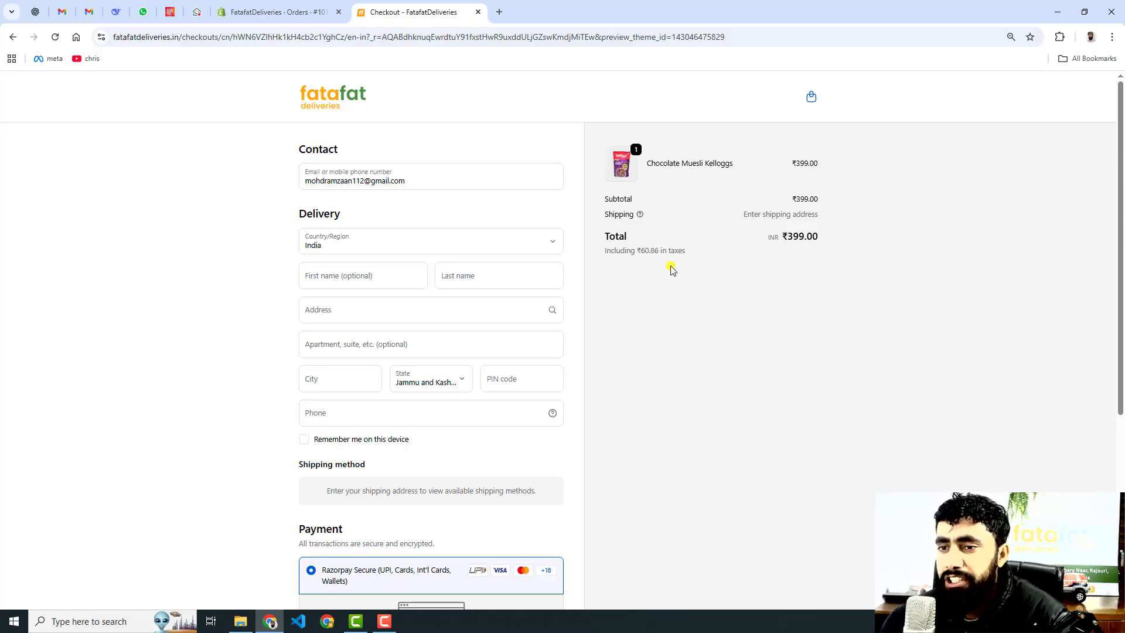
pyautogui.click(291, 12)
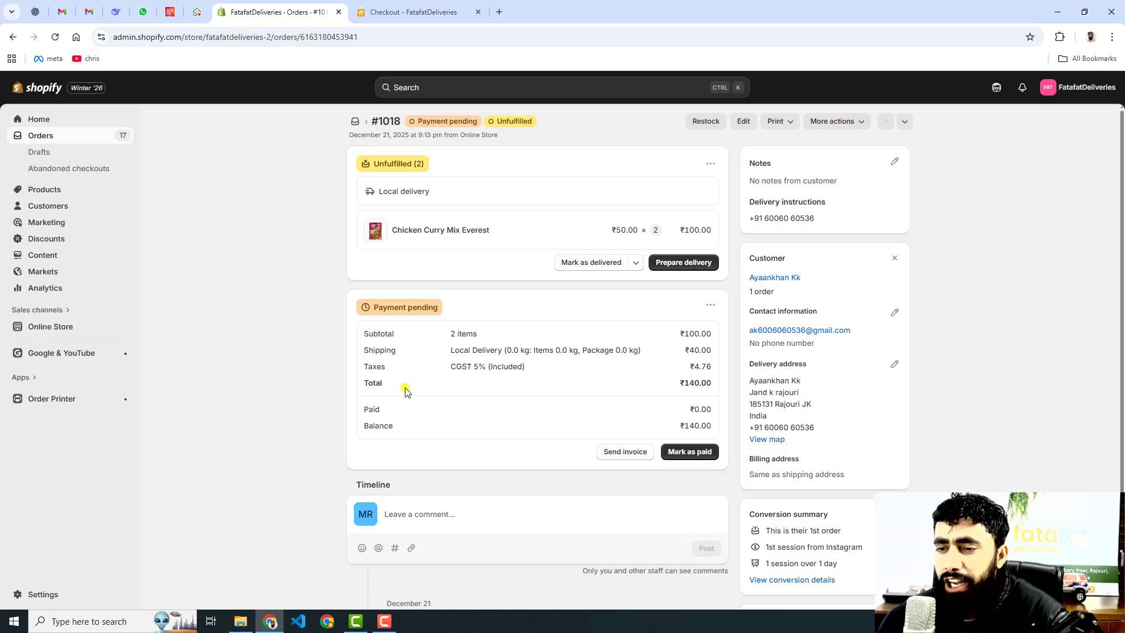
# Open the LactoGen Pro Nestle product and expand its additional display prices to check the Charge tax on this product option.
pyautogui.click(55, 189)
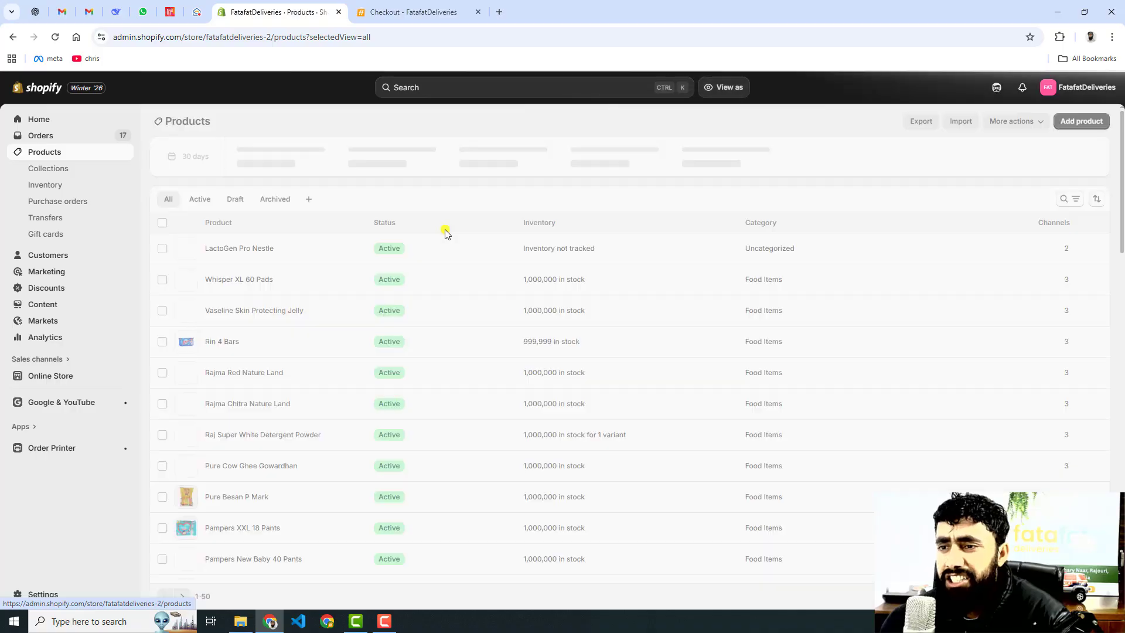
pyautogui.click(237, 248)
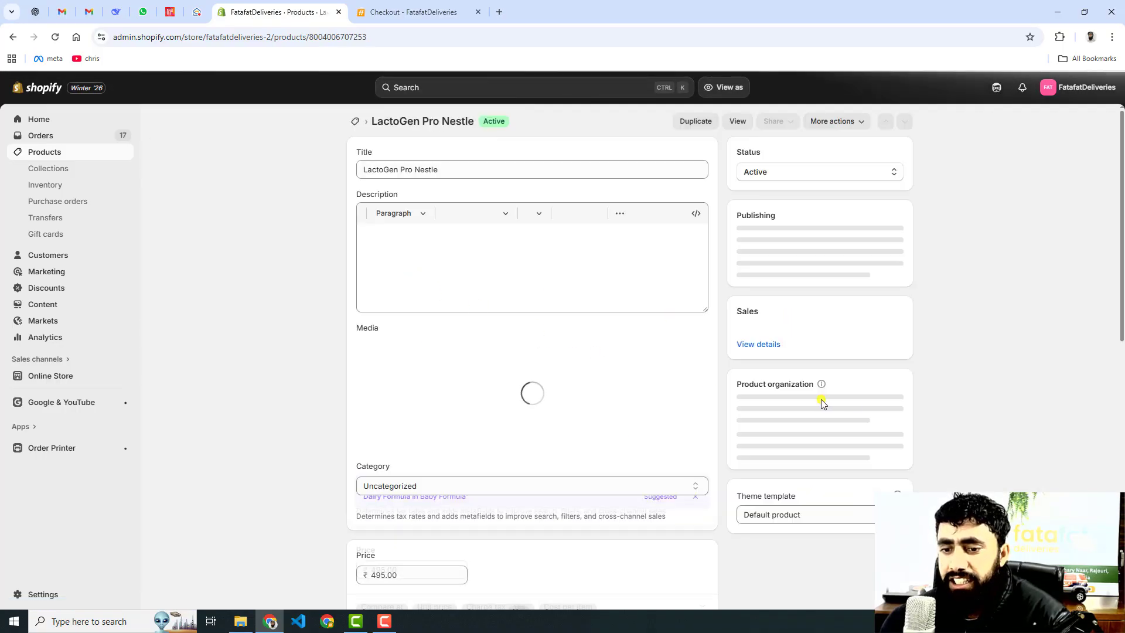
pyautogui.scroll(-4, 855, 394)
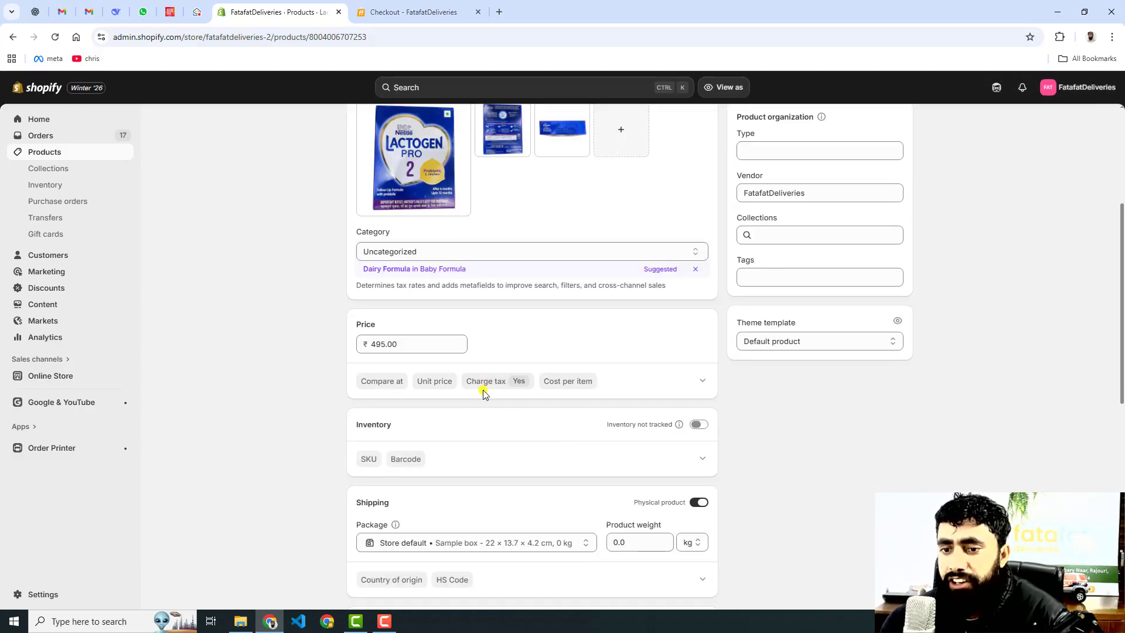
pyautogui.click(496, 384)
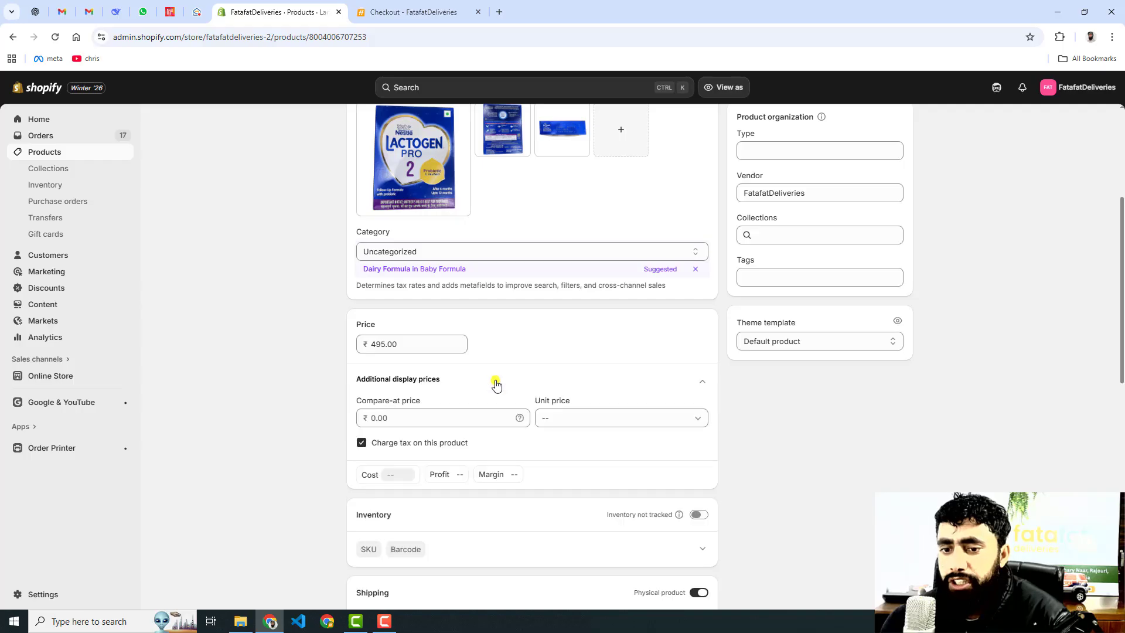
pyautogui.click(363, 444)
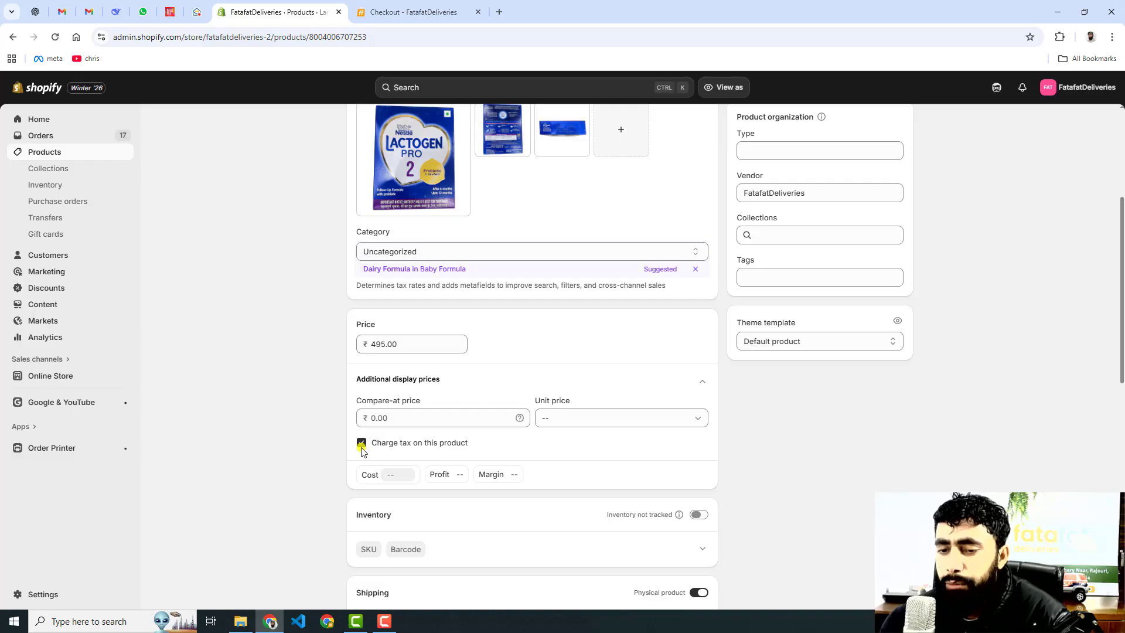
pyautogui.scroll(1, 795, 423)
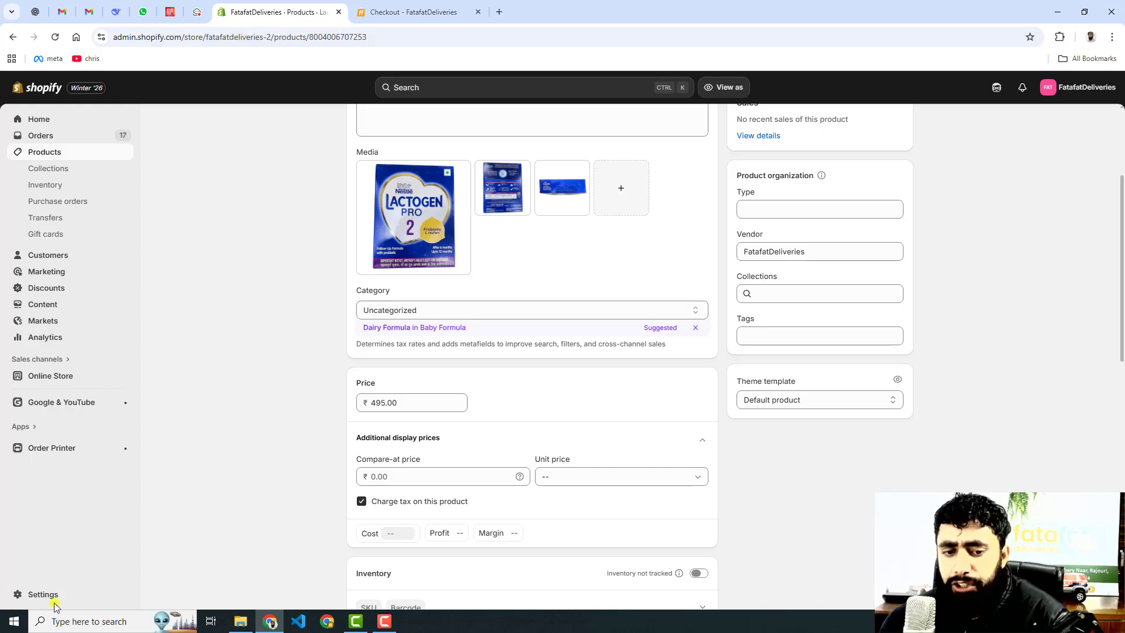
# Open the India tax region in the store's Taxes and duties settings.
pyautogui.click(37, 595)
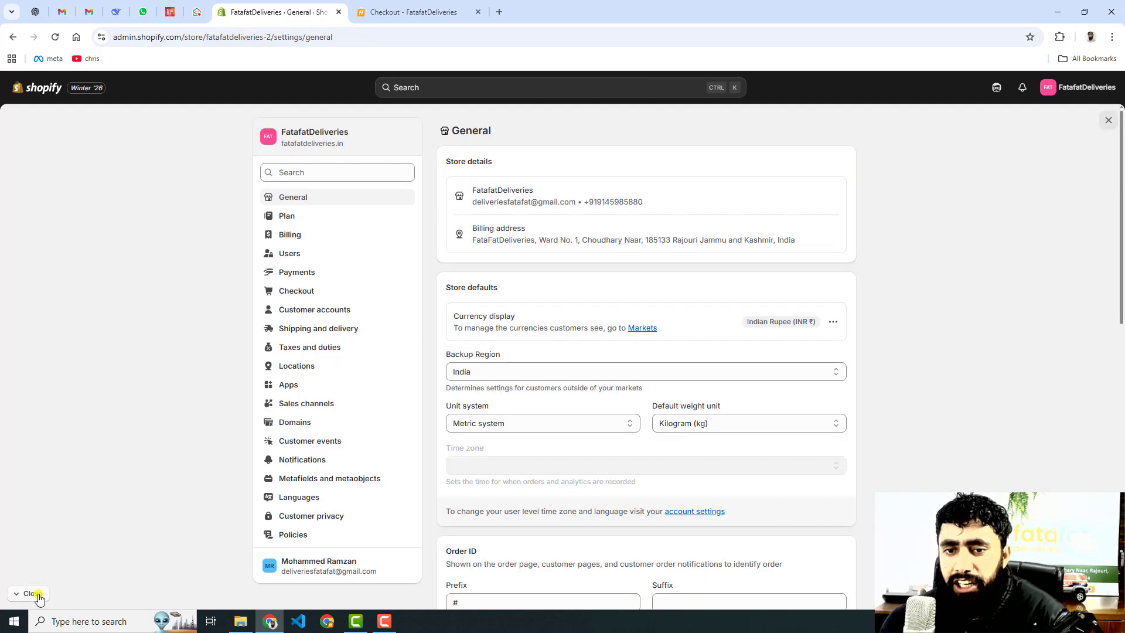
pyautogui.click(319, 349)
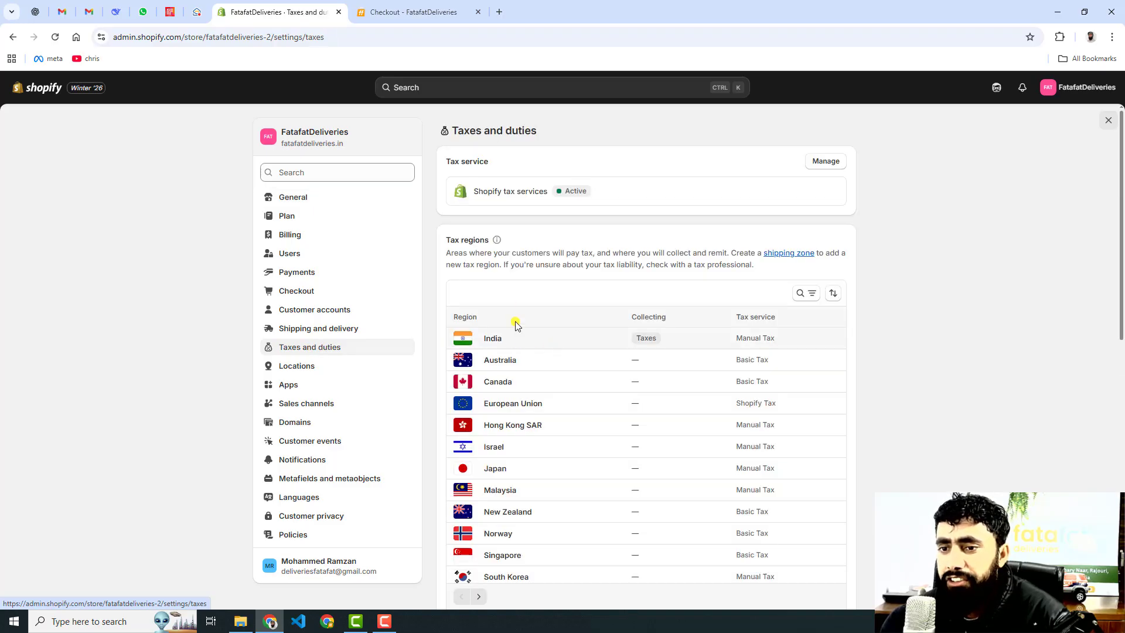
pyautogui.scroll(-2, 519, 296)
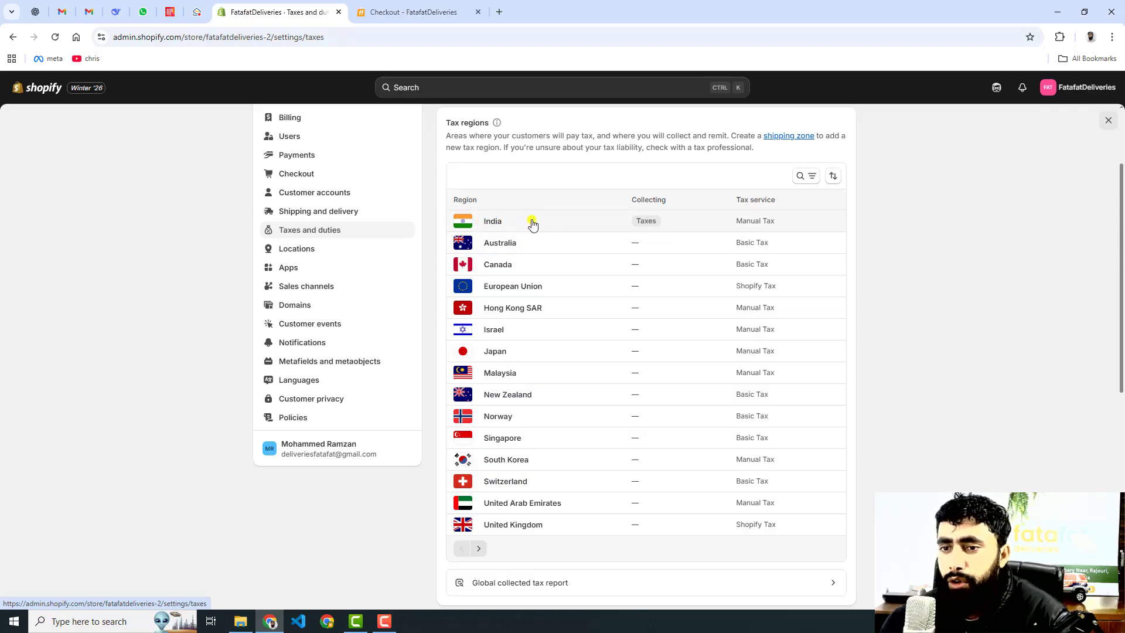
pyautogui.click(564, 224)
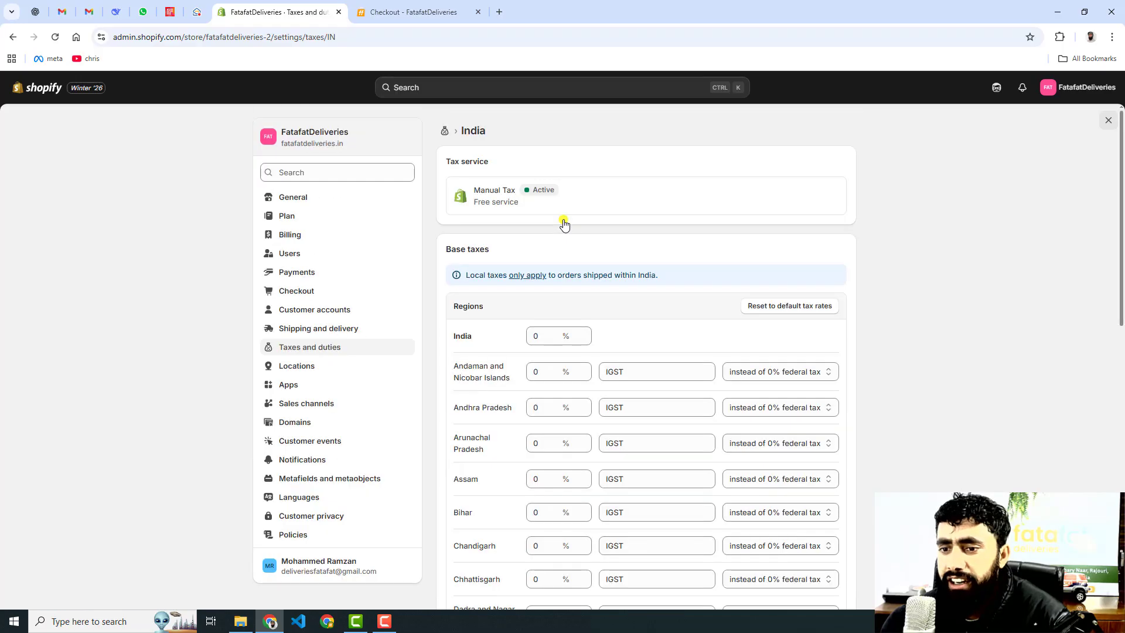
# Look through the base tax rates of India's states and return to the set that includes Jammu and Kashmir.
pyautogui.scroll(-3, 806, 322)
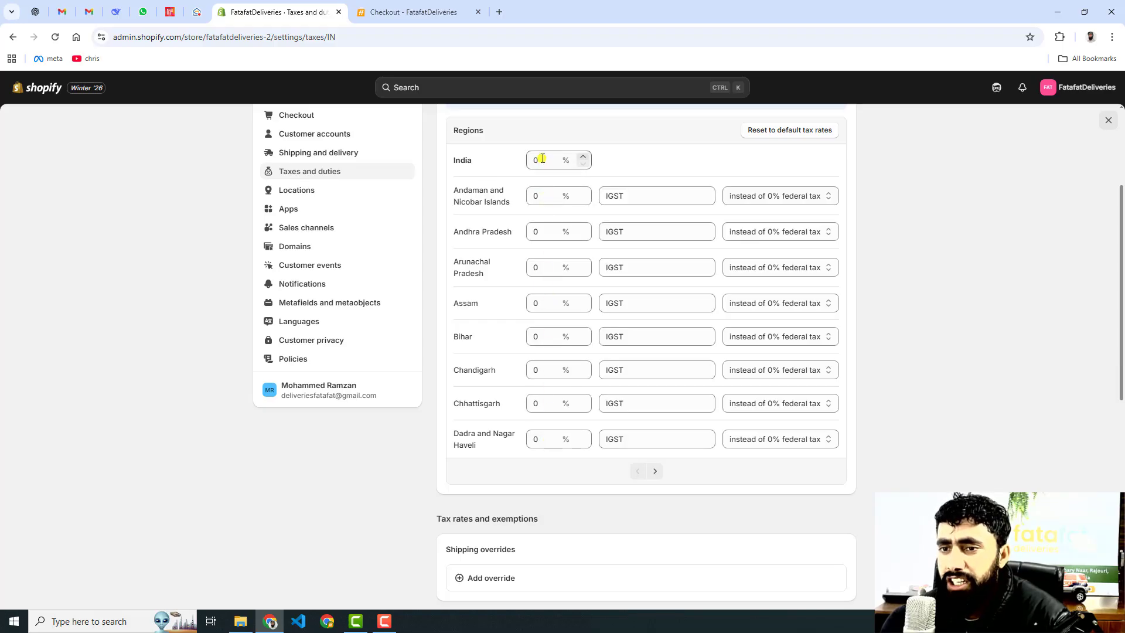
pyautogui.click(655, 470)
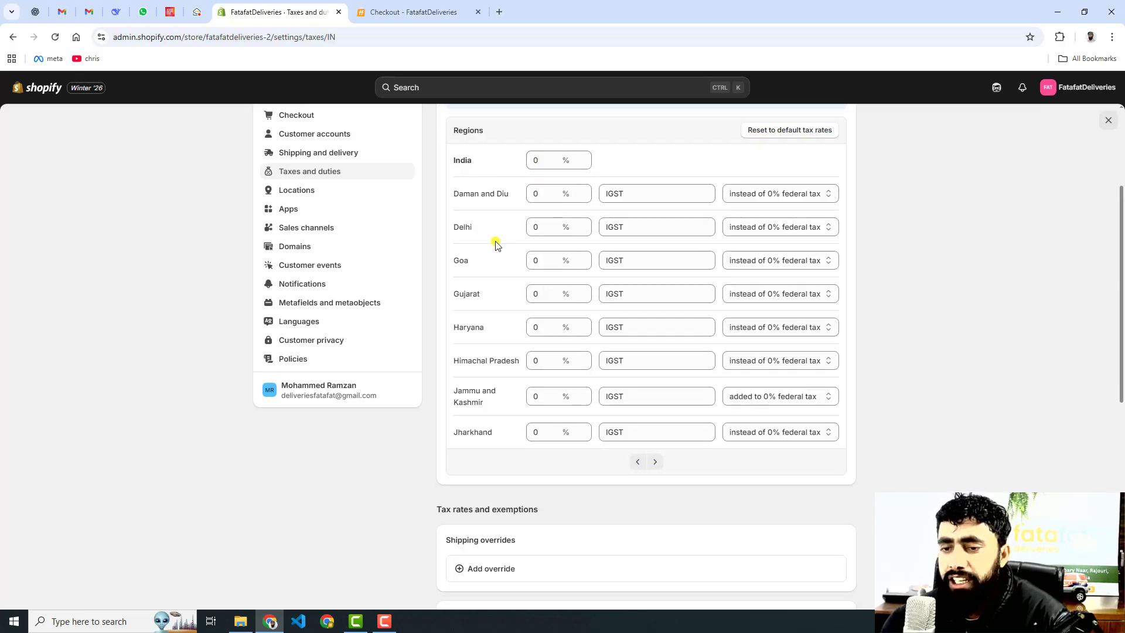
pyautogui.click(653, 463)
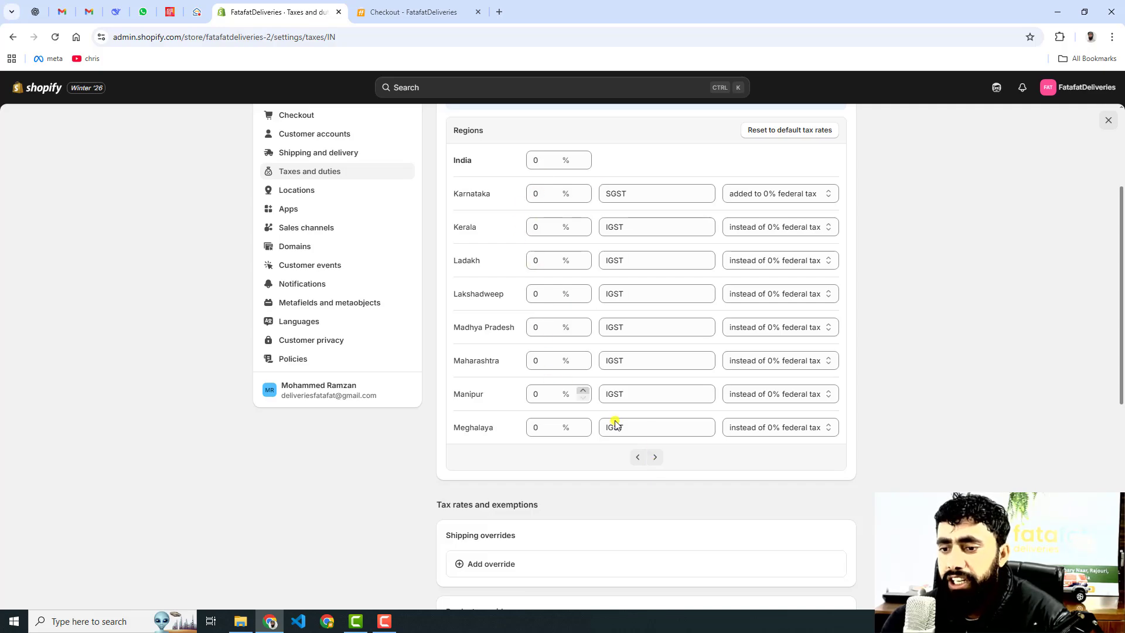
pyautogui.click(653, 463)
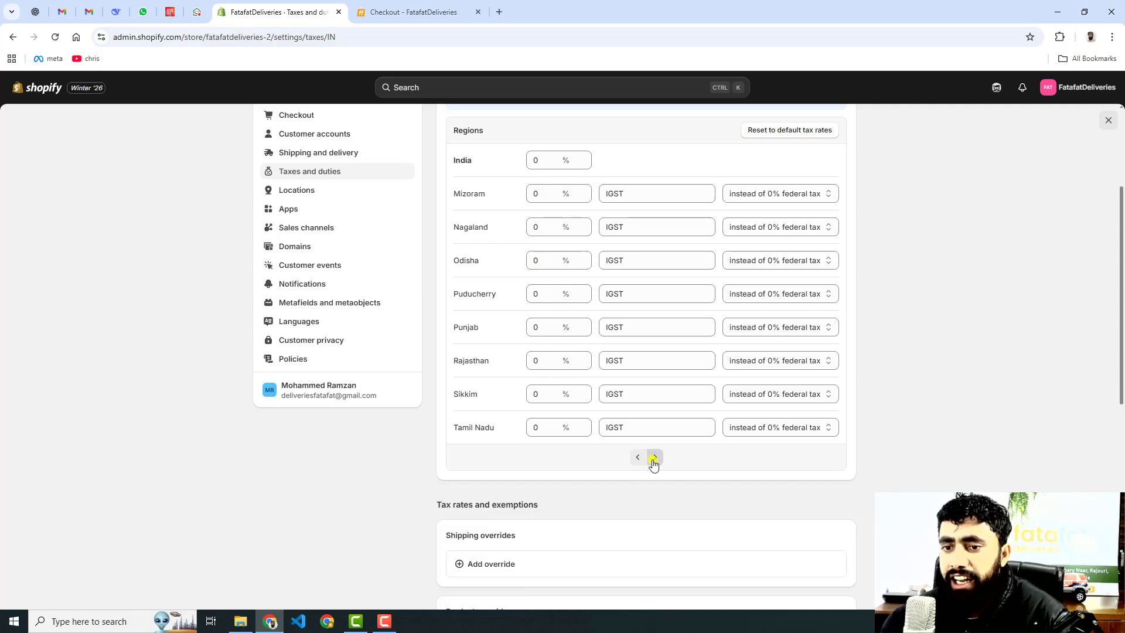
pyautogui.click(637, 463)
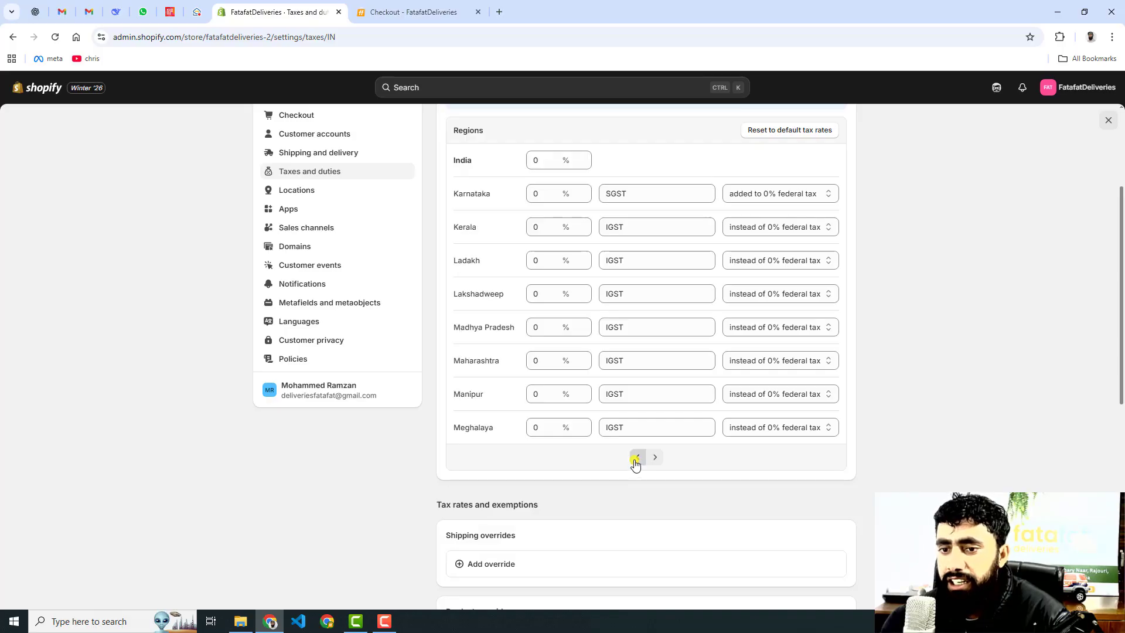
pyautogui.click(636, 462)
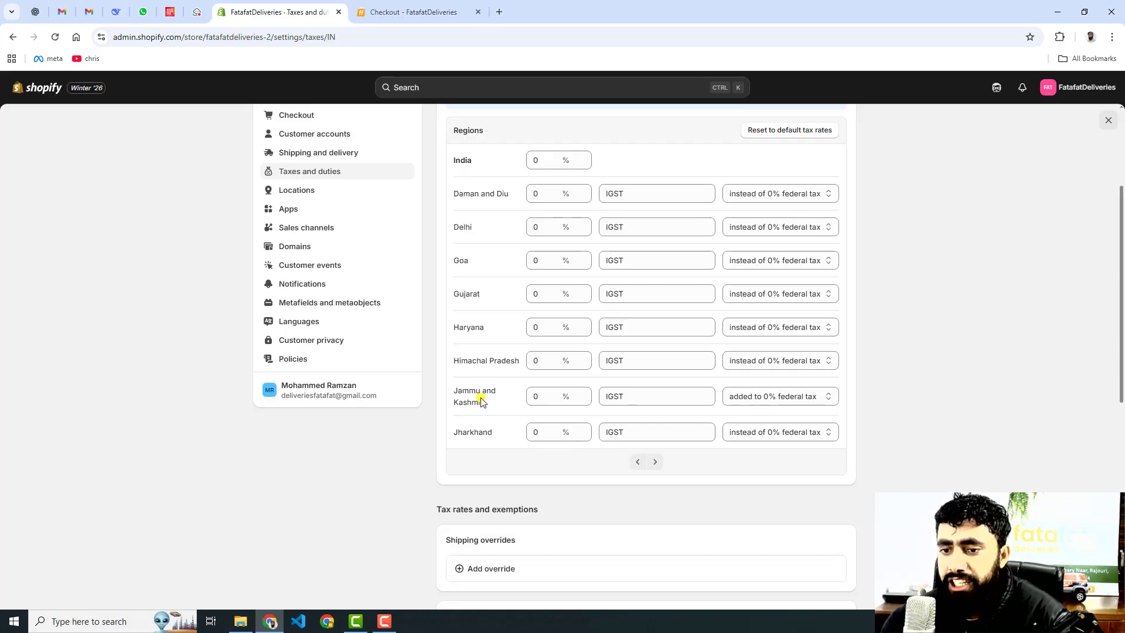
# Inspect Jammu and Kashmir's tax name and the choices for combining its rate with the federal tax.
pyautogui.click(601, 397)
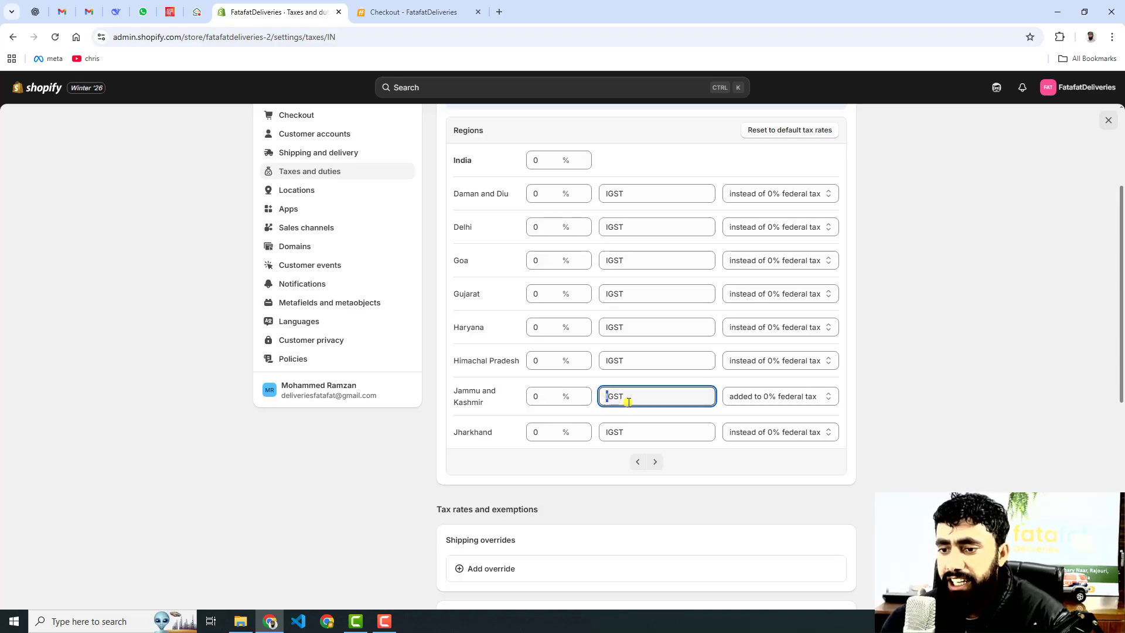
pyautogui.click(755, 397)
pyautogui.click(754, 395)
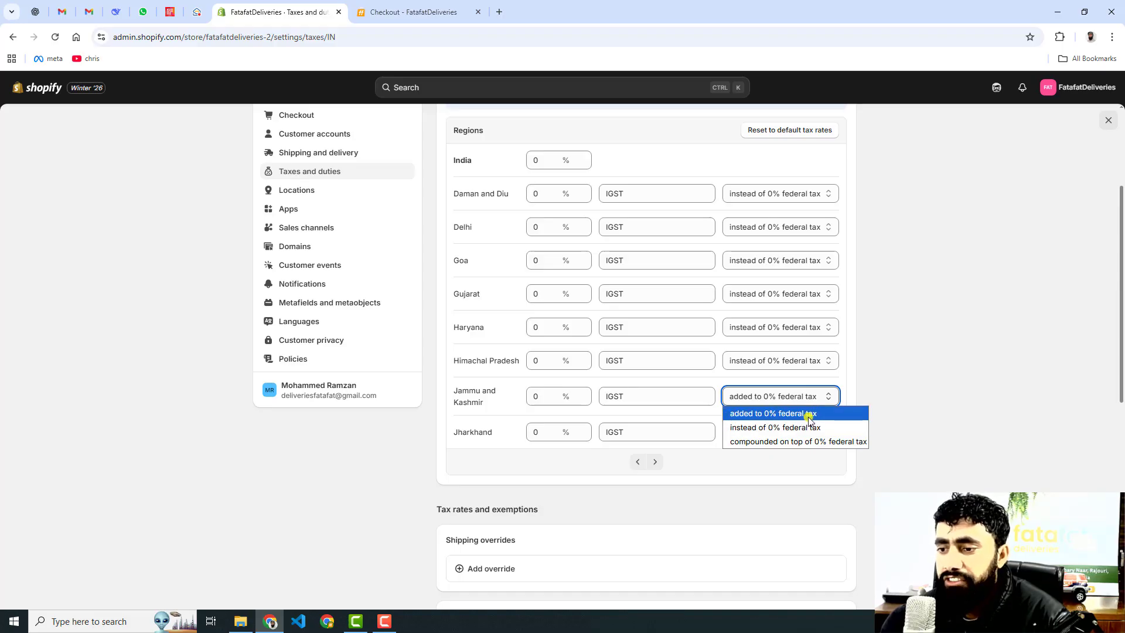
pyautogui.click(912, 389)
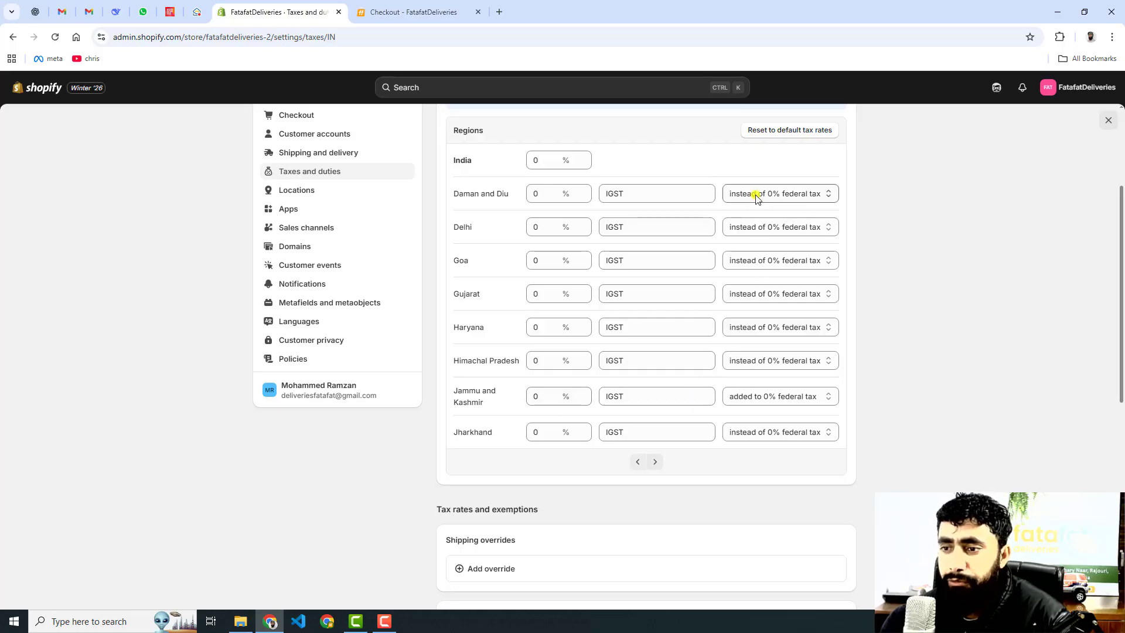
# Examine the GST product overrides listed for India under Tax rates and exemptions.
pyautogui.scroll(-3, 750, 454)
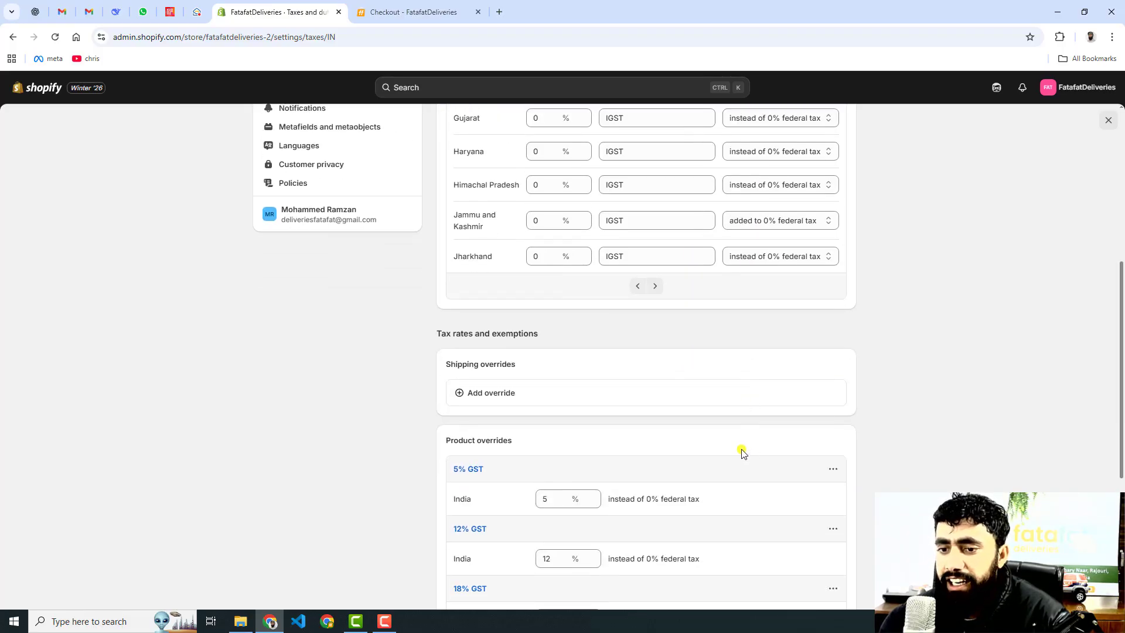
pyautogui.scroll(-3, 658, 386)
pyautogui.scroll(-1, 651, 378)
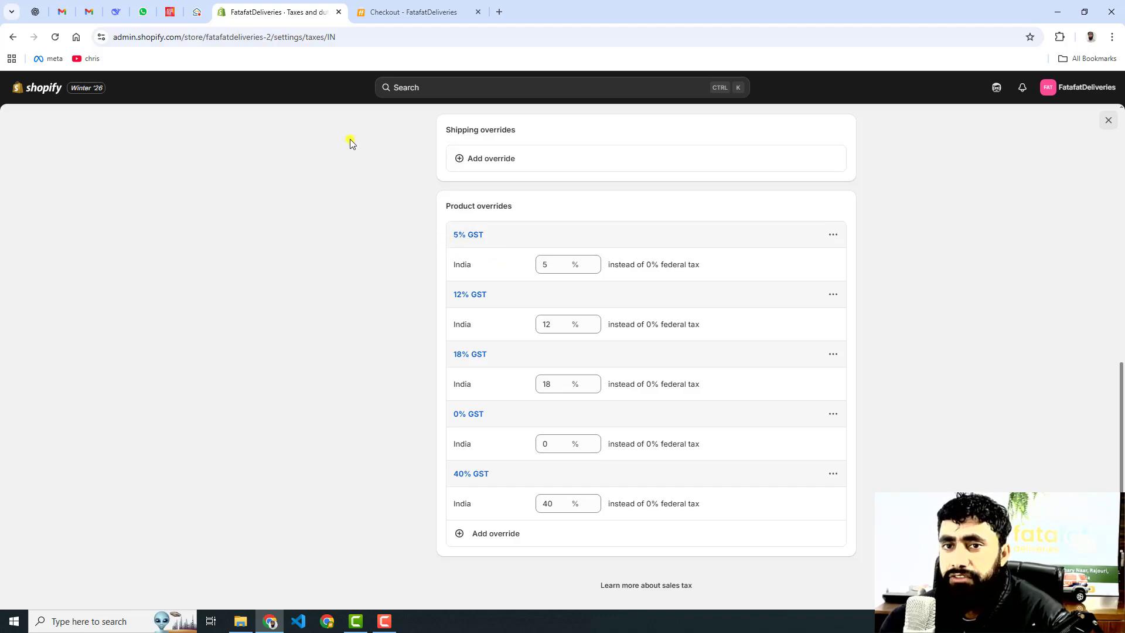
# Open the store's product collections in a second browser tab, keeping the India tax settings open in the first.
pyautogui.middleClick(13, 37)
pyautogui.click(461, 5)
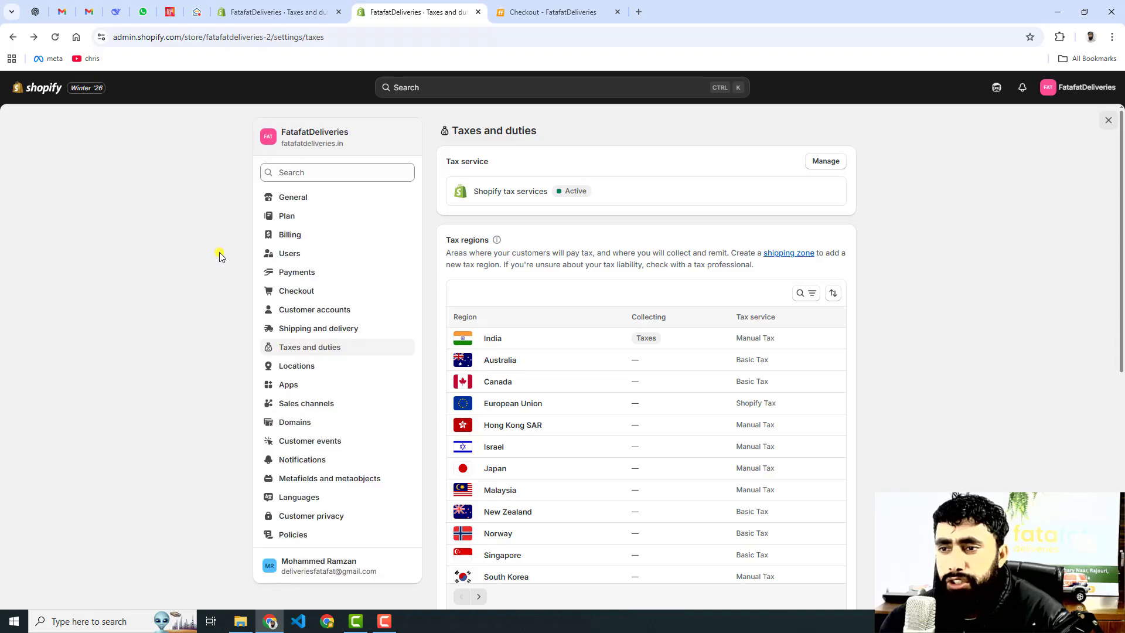
pyautogui.click(1108, 120)
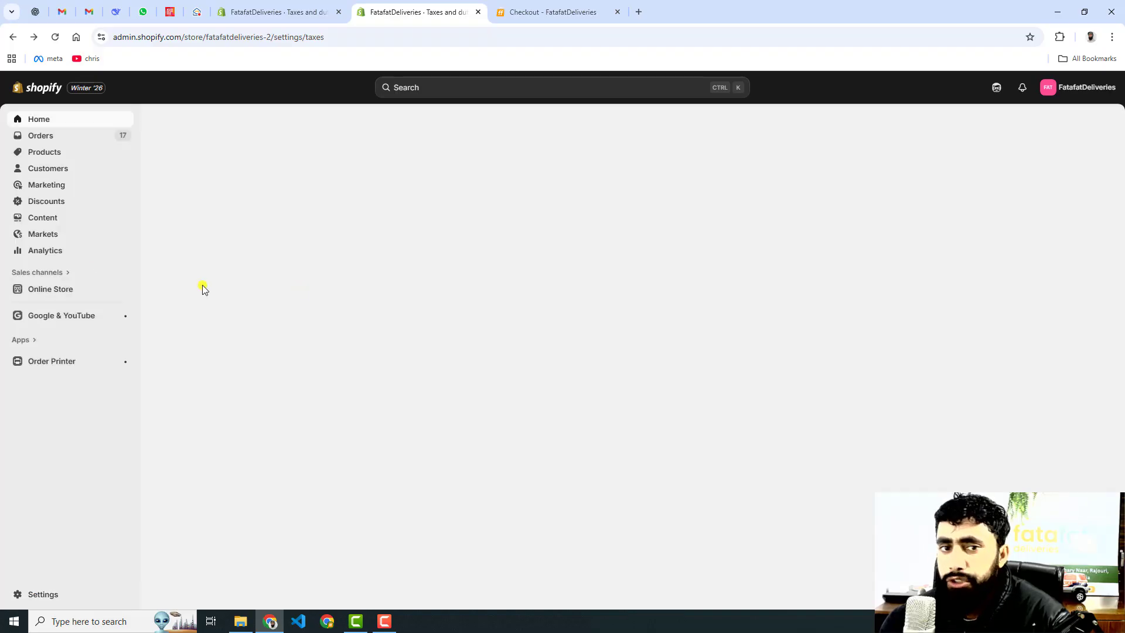
pyautogui.click(47, 153)
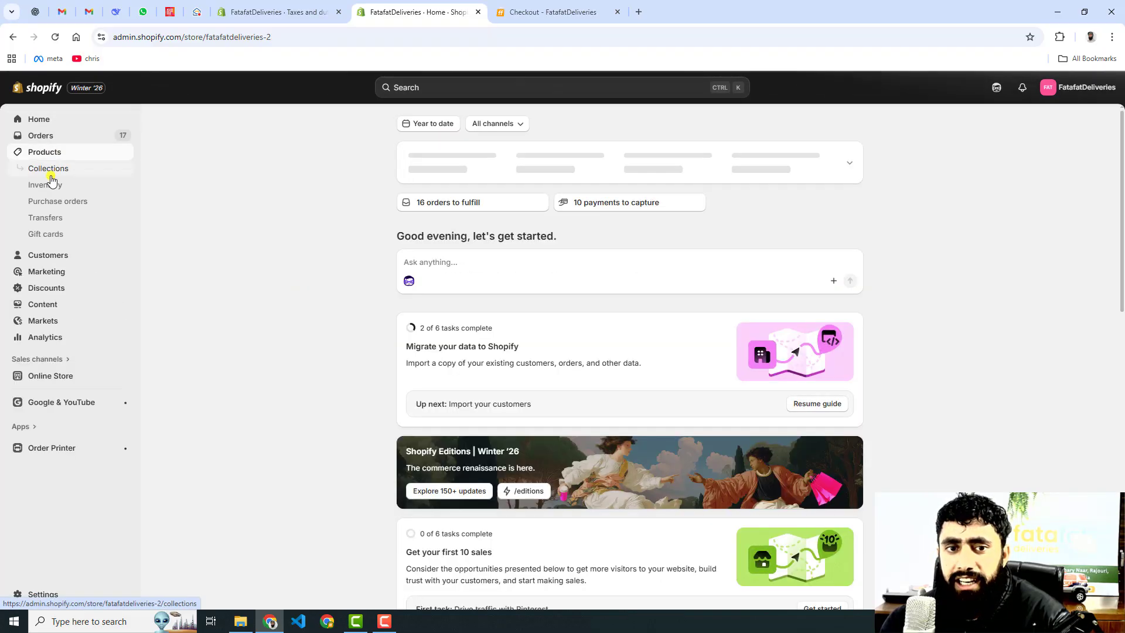
pyautogui.click(52, 172)
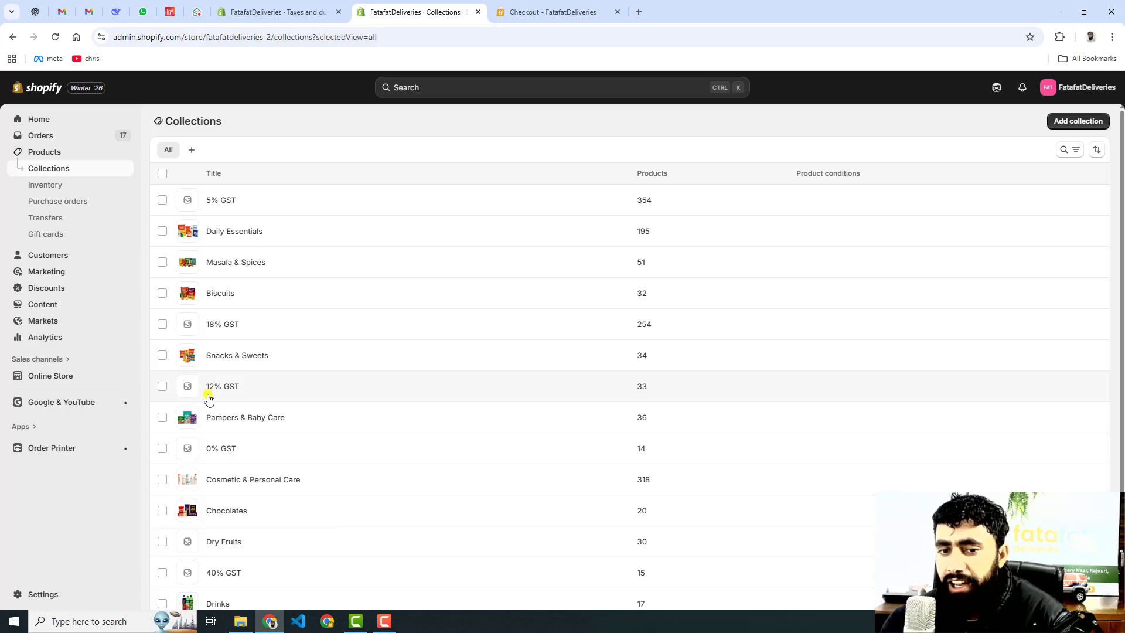
# Look through the collections list, open the 5% GST collection and view the products assigned to it.
pyautogui.scroll(-1, 259, 496)
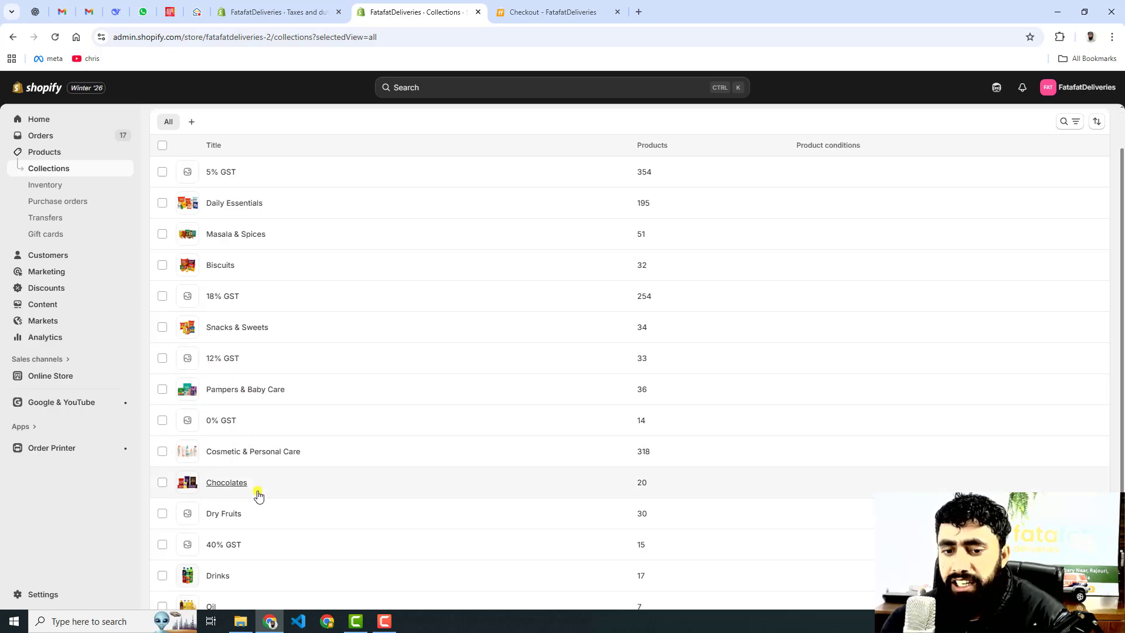
pyautogui.scroll(-2, 259, 496)
pyautogui.scroll(3, 345, 475)
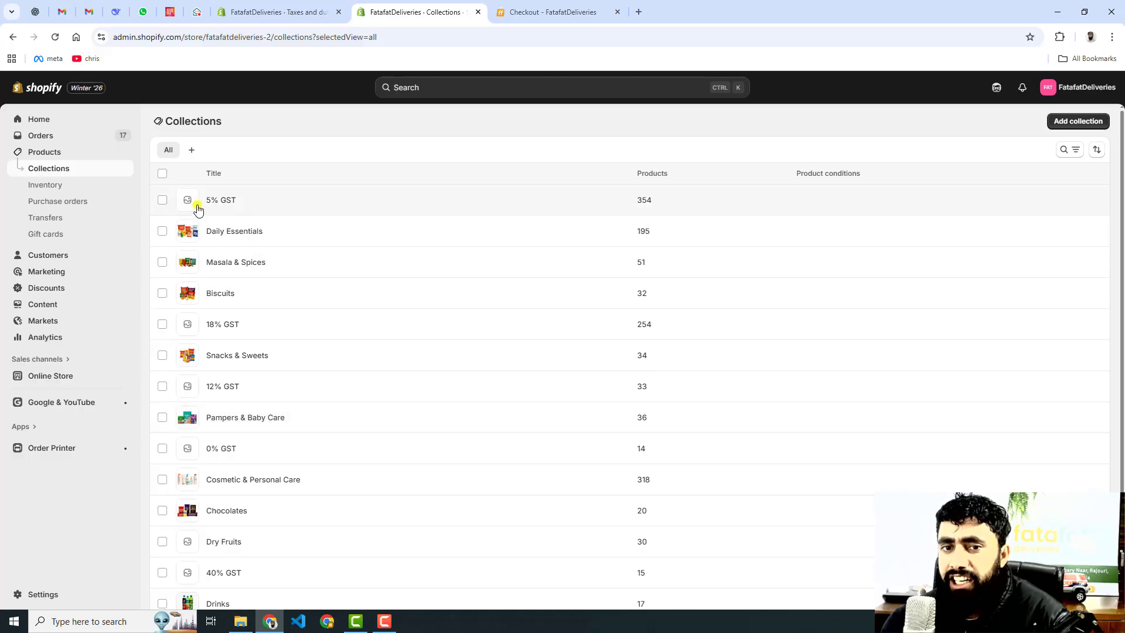
pyautogui.click(238, 203)
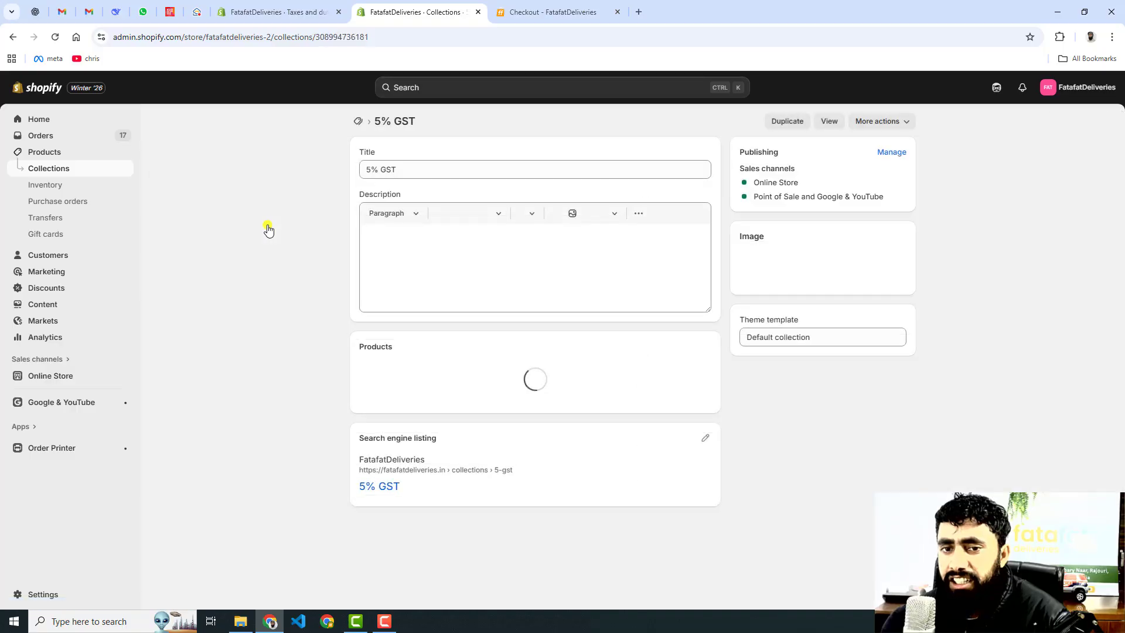
pyautogui.scroll(-2, 558, 440)
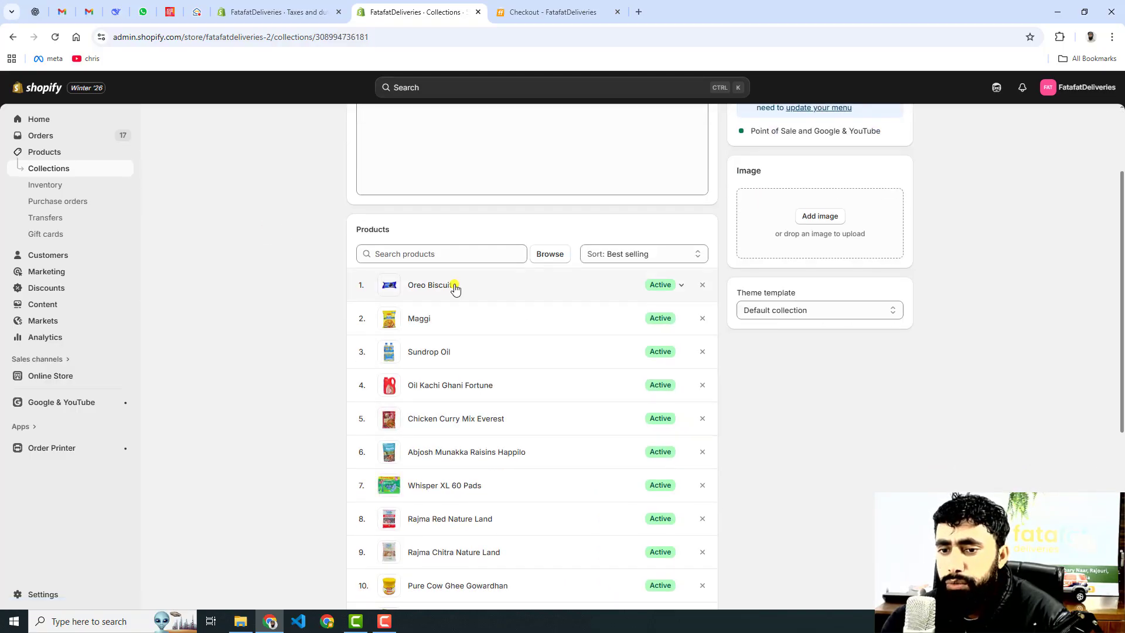
pyautogui.scroll(2, 534, 450)
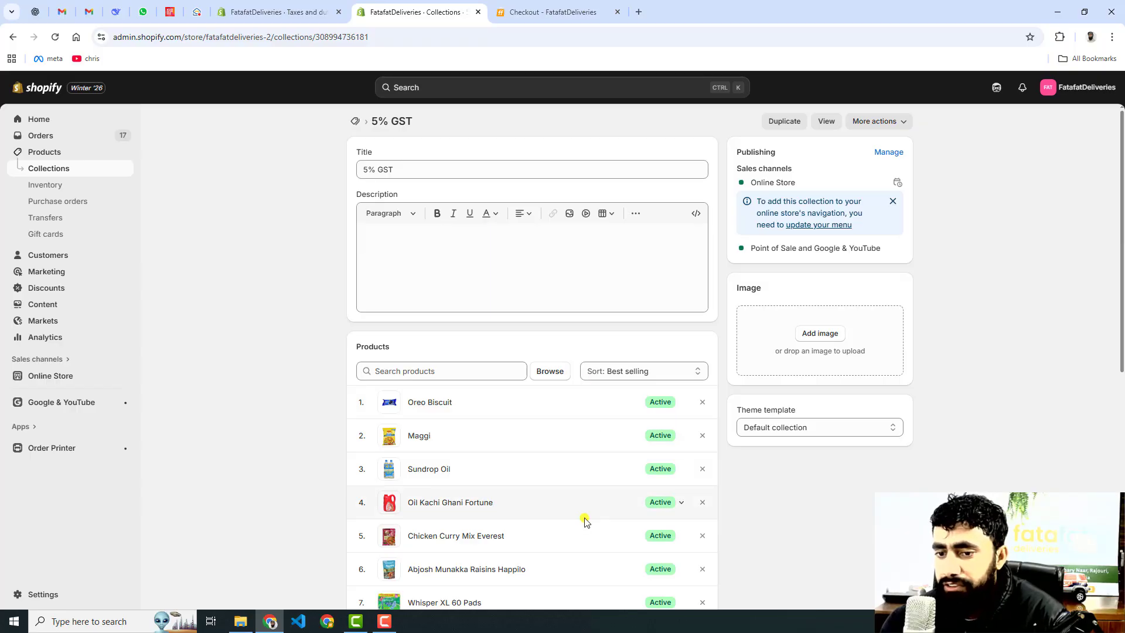
# Return to the collections list, open the 0% GST collection and look through the products assigned to it.
pyautogui.click(76, 172)
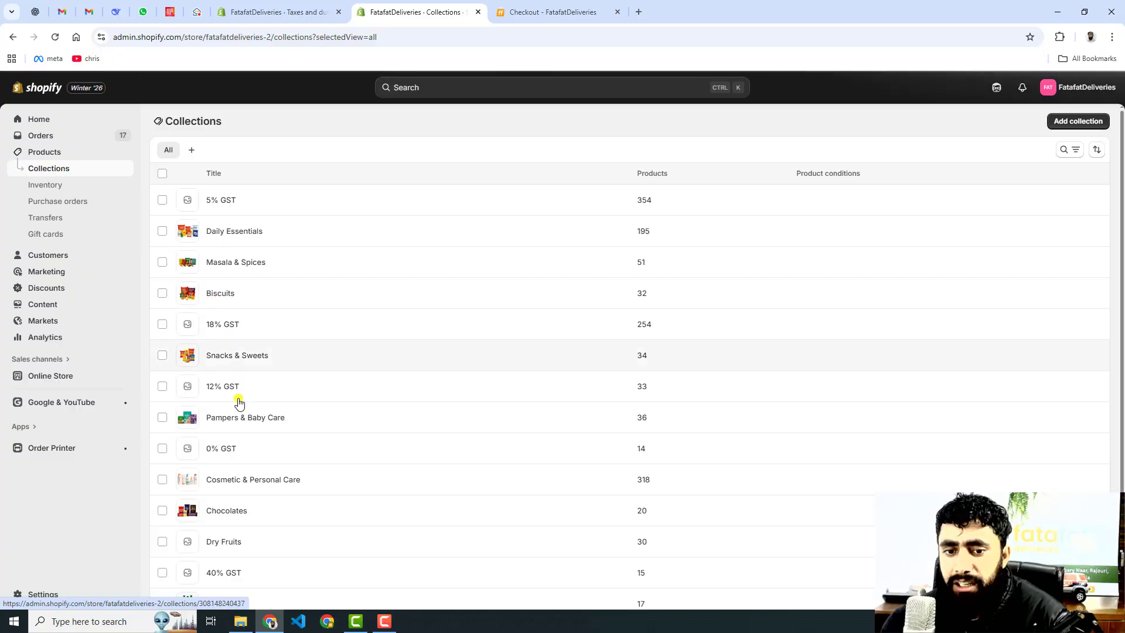
pyautogui.click(221, 448)
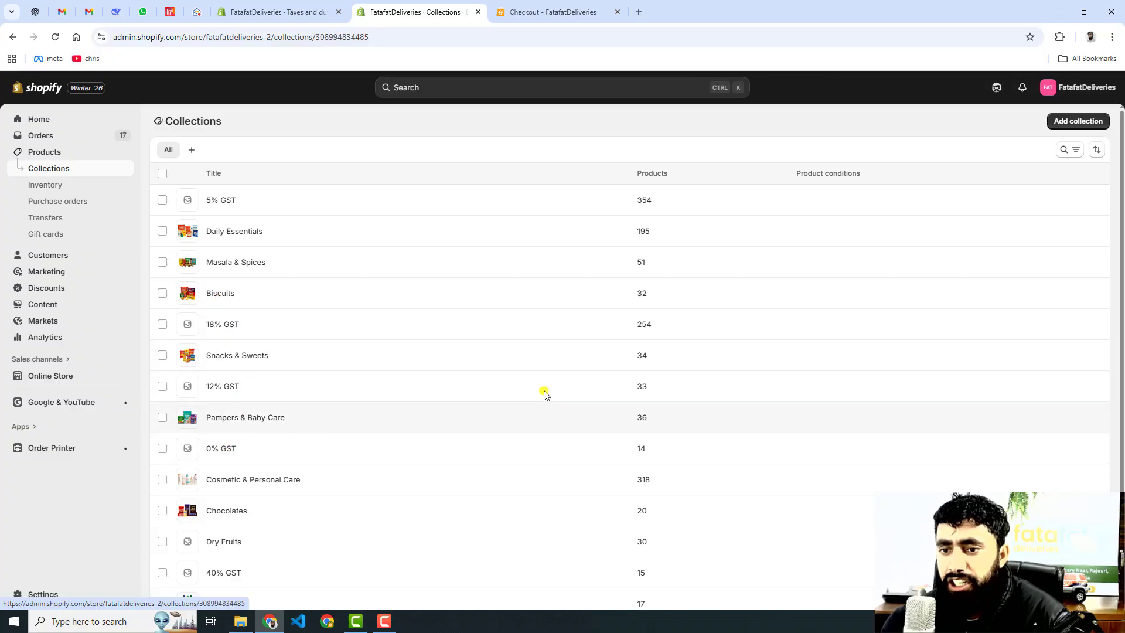
pyautogui.scroll(-2, 540, 424)
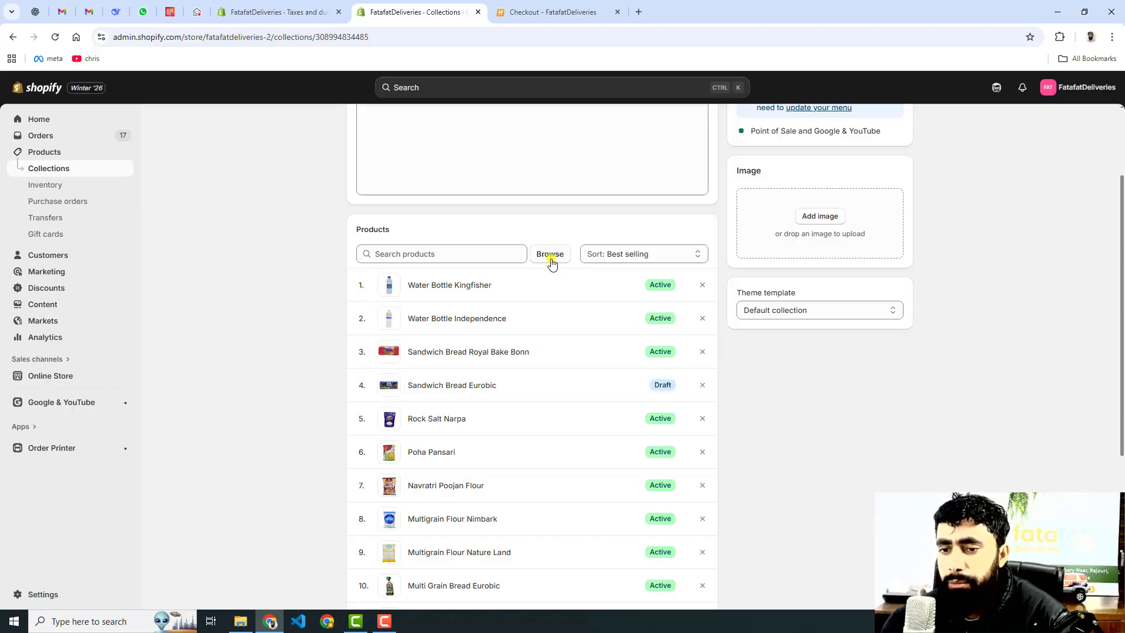
pyautogui.scroll(-2, 514, 457)
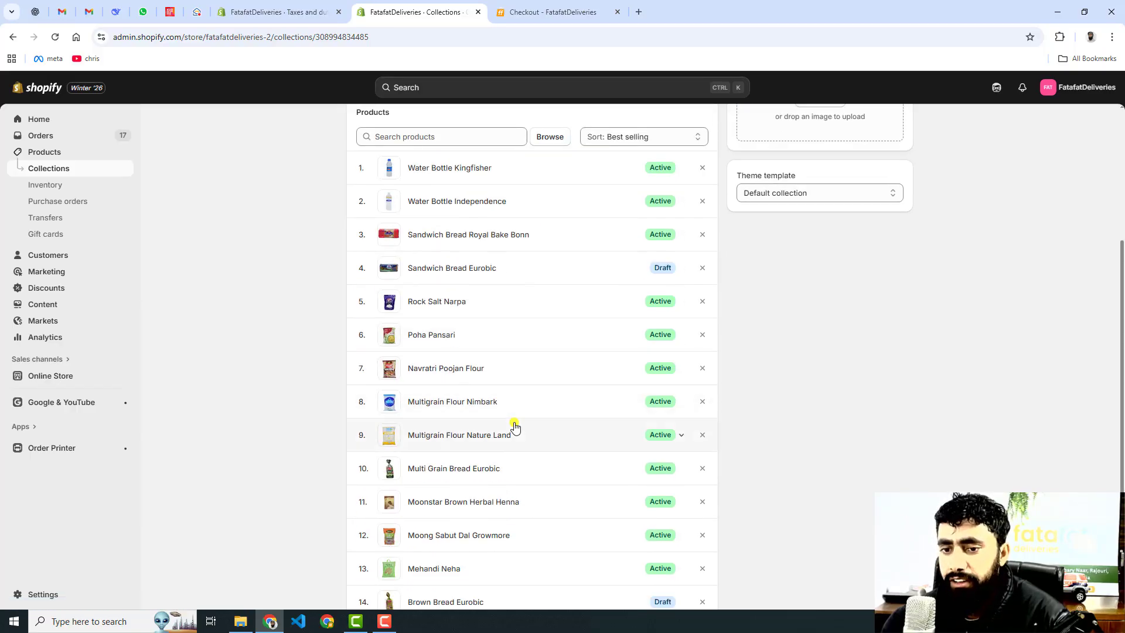
pyautogui.scroll(5, 514, 427)
# Start a new product tax override in the India tax settings and browse the collections it can apply to.
pyautogui.click(283, 8)
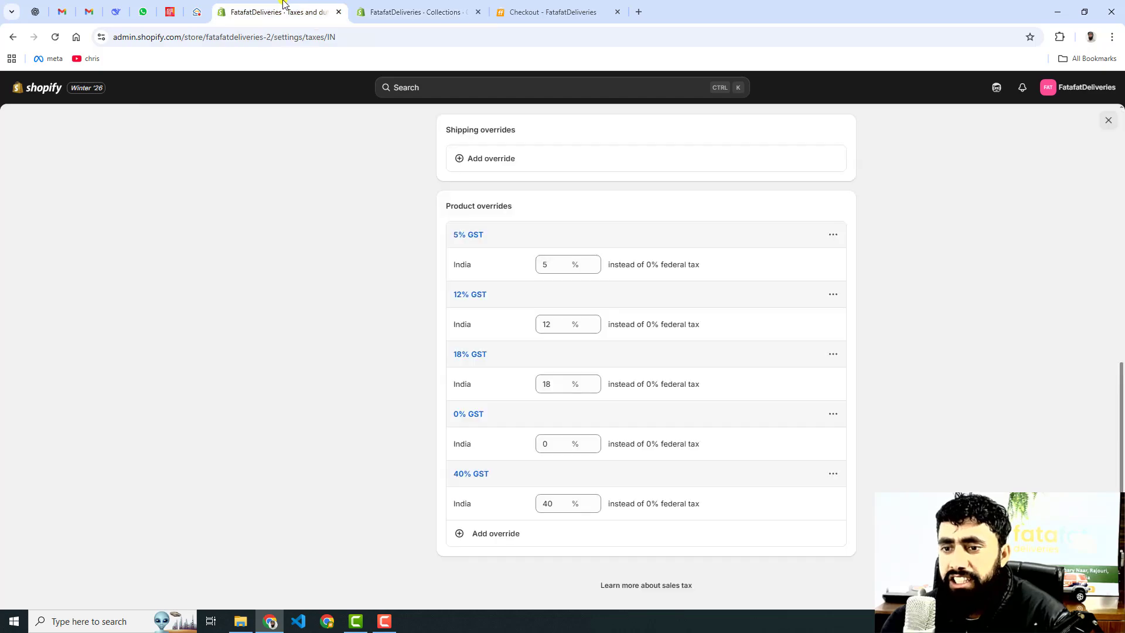
pyautogui.click(478, 539)
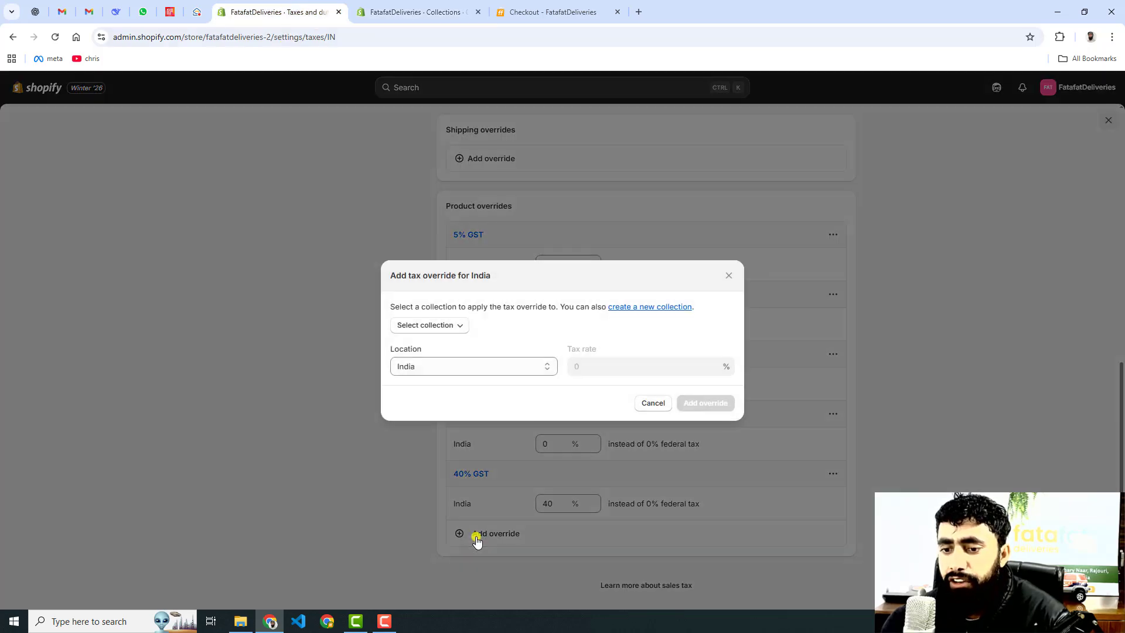
pyautogui.click(431, 327)
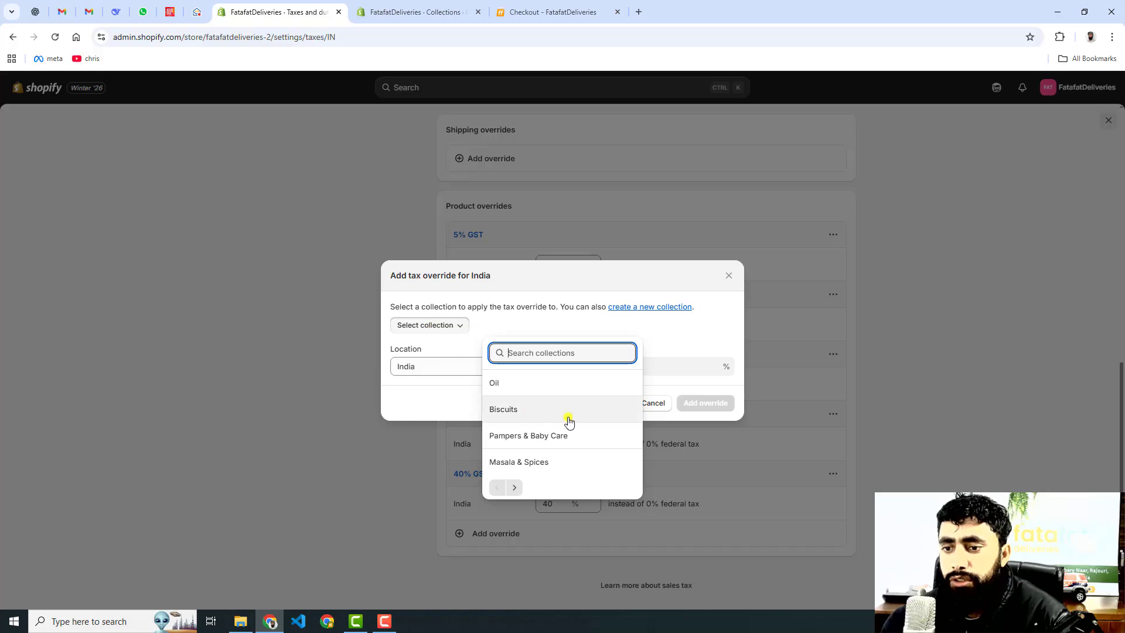
pyautogui.click(514, 490)
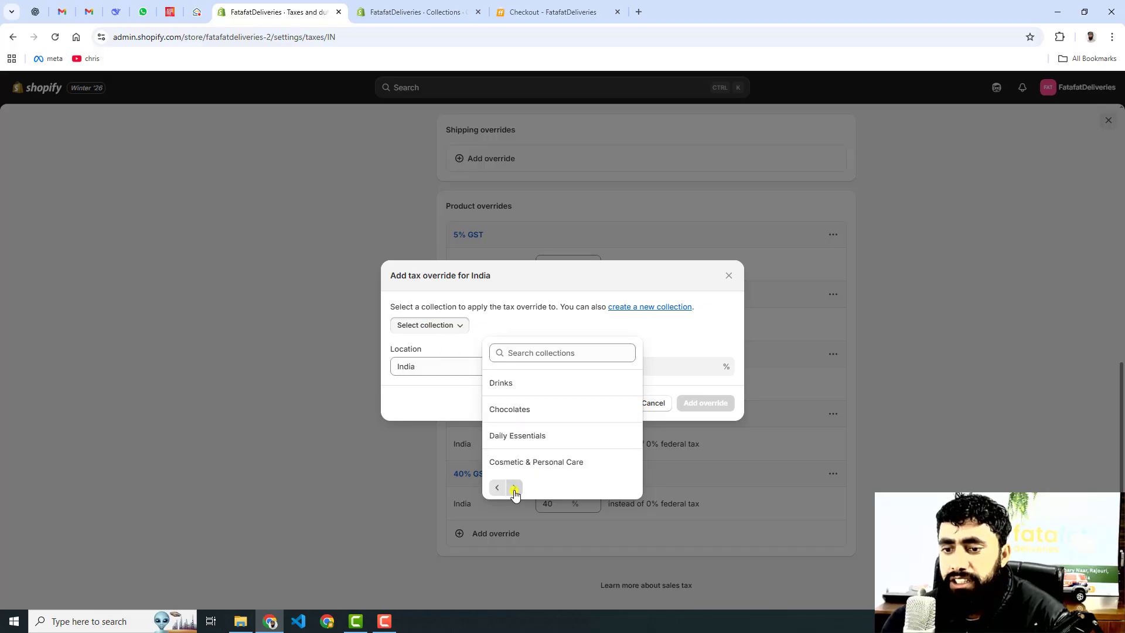
pyautogui.click(514, 490)
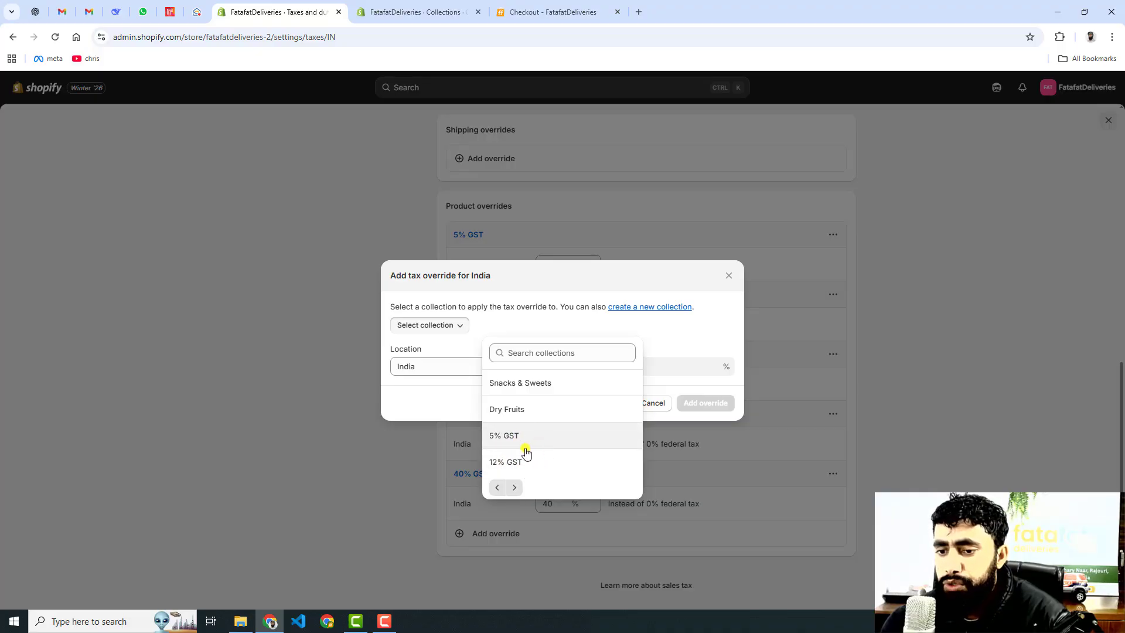
pyautogui.click(434, 399)
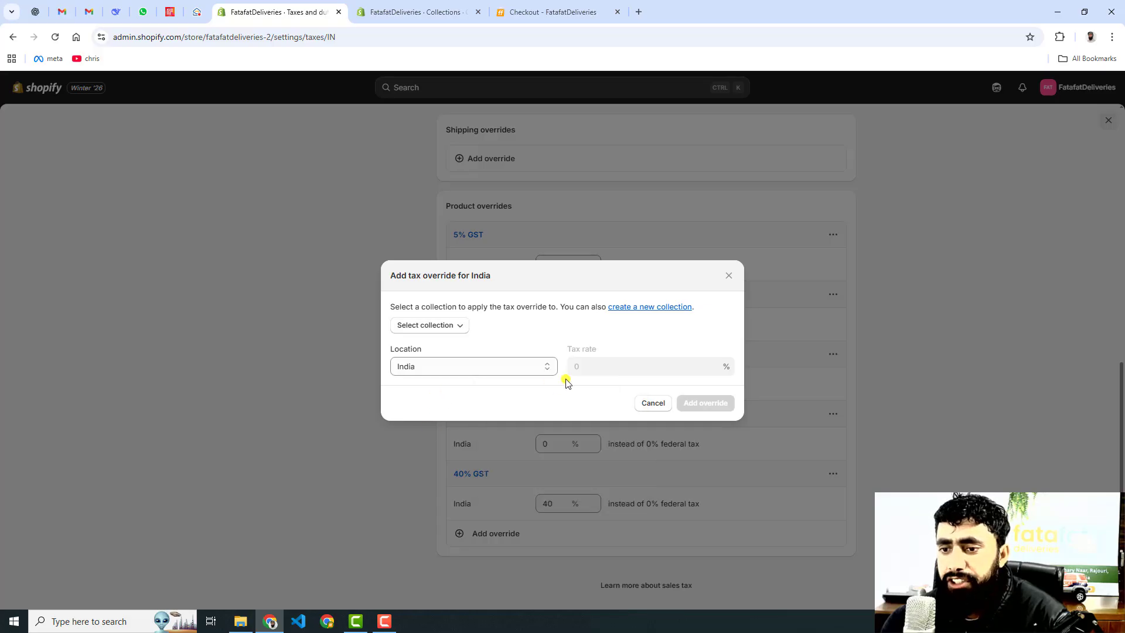
# Draft an India tax override for the 5% GST collection at a 5% rate, and cancel it without adding.
pyautogui.click(445, 326)
pyautogui.click(499, 437)
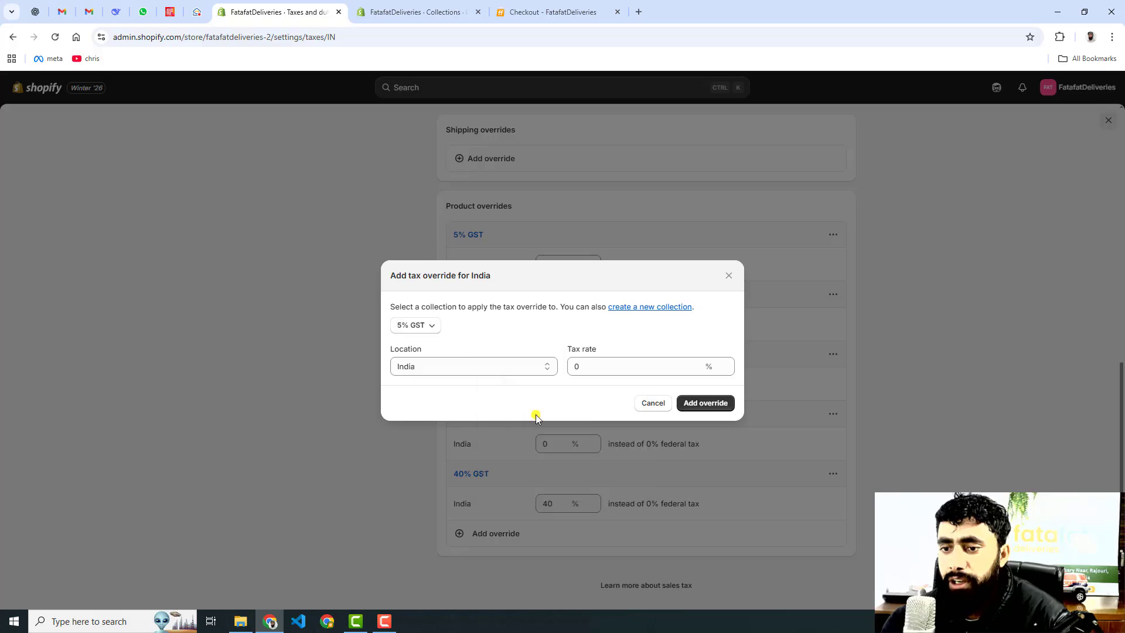
pyautogui.click(590, 366)
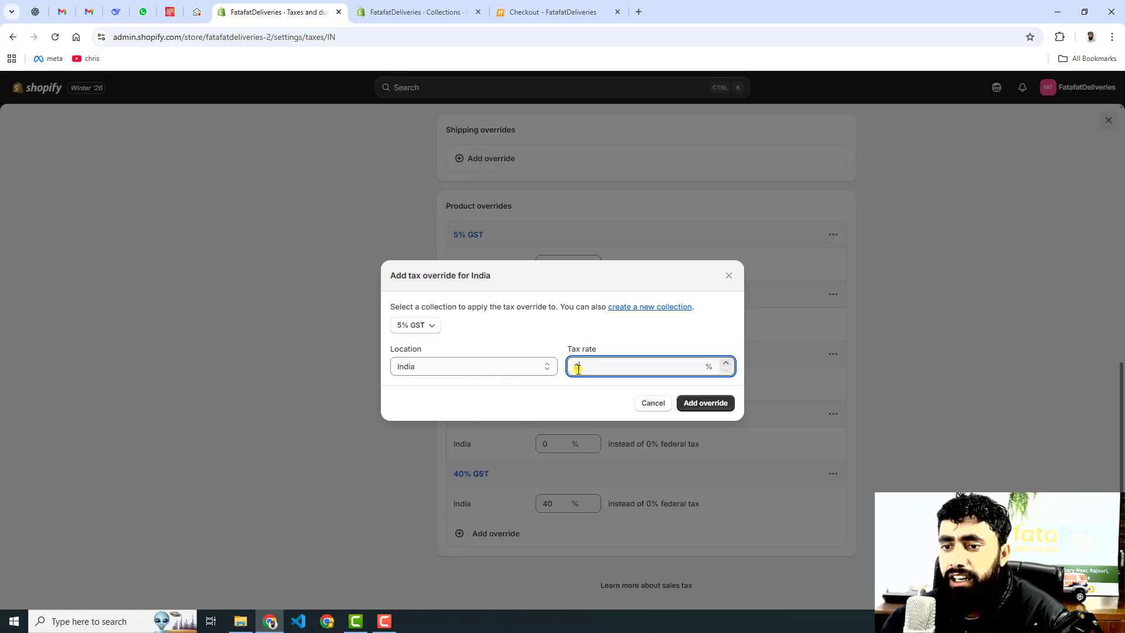
pyautogui.press('BackSpace')
pyautogui.write('5')
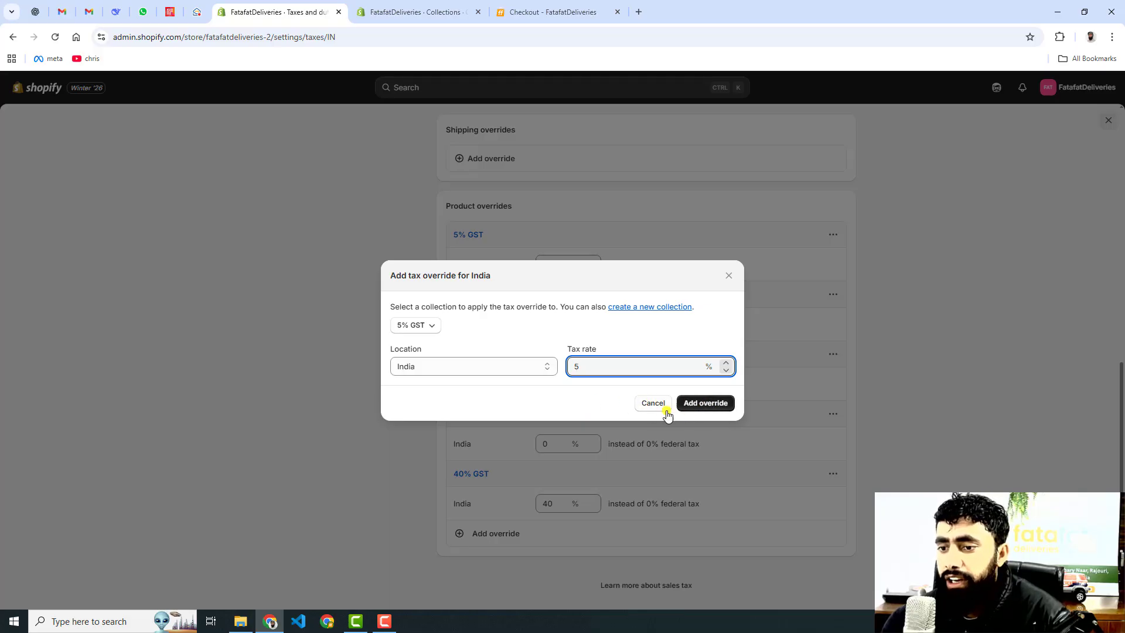
pyautogui.click(648, 404)
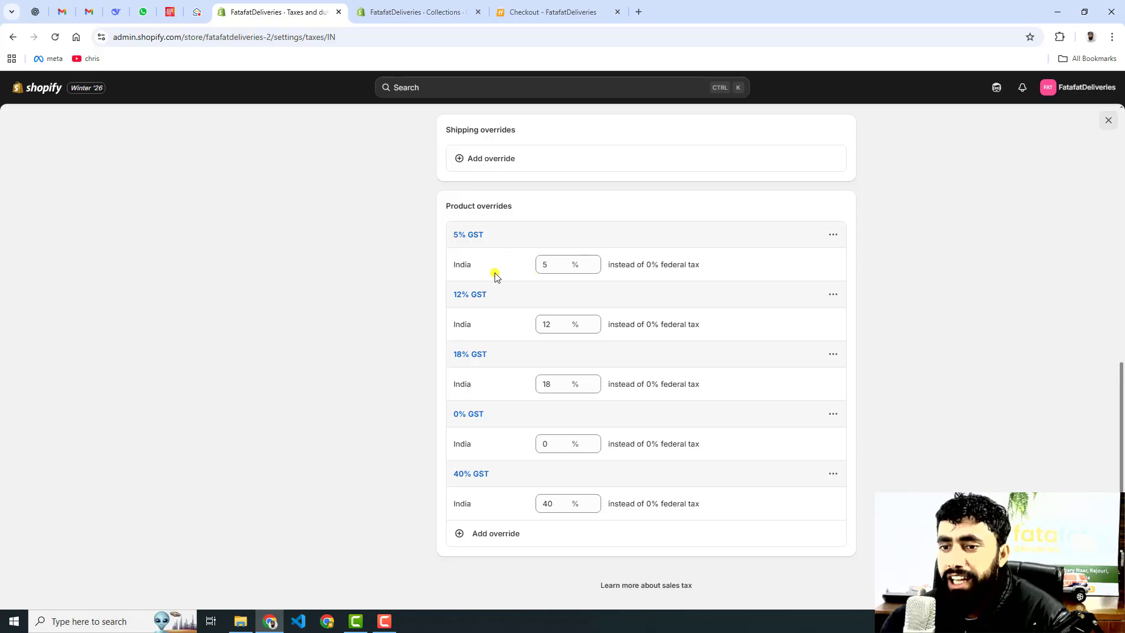
# Go back to the main Taxes and duties settings and review the global sales tax options and the tax regions.
pyautogui.scroll(1, 551, 493)
pyautogui.scroll(15, 550, 492)
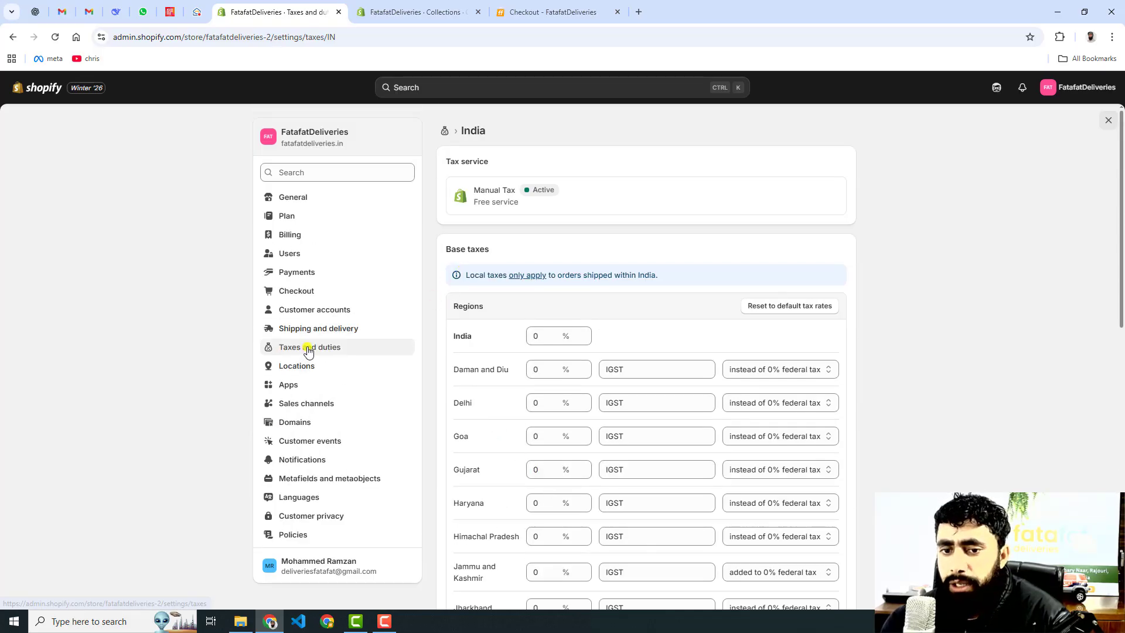
pyautogui.click(309, 350)
pyautogui.scroll(-10, 711, 369)
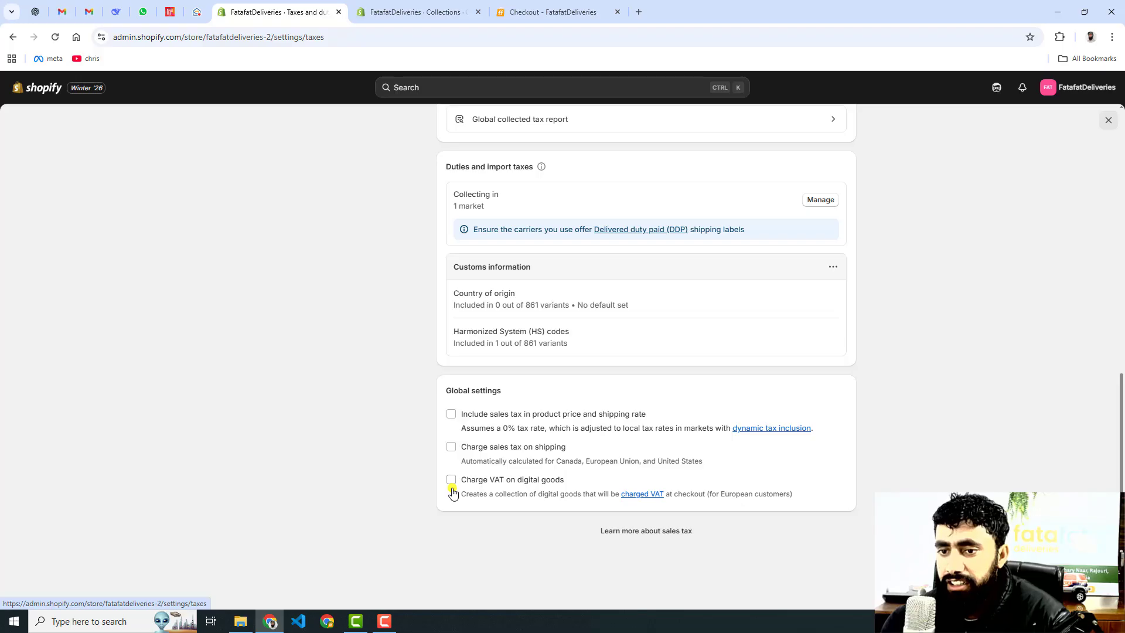
pyautogui.scroll(8, 676, 369)
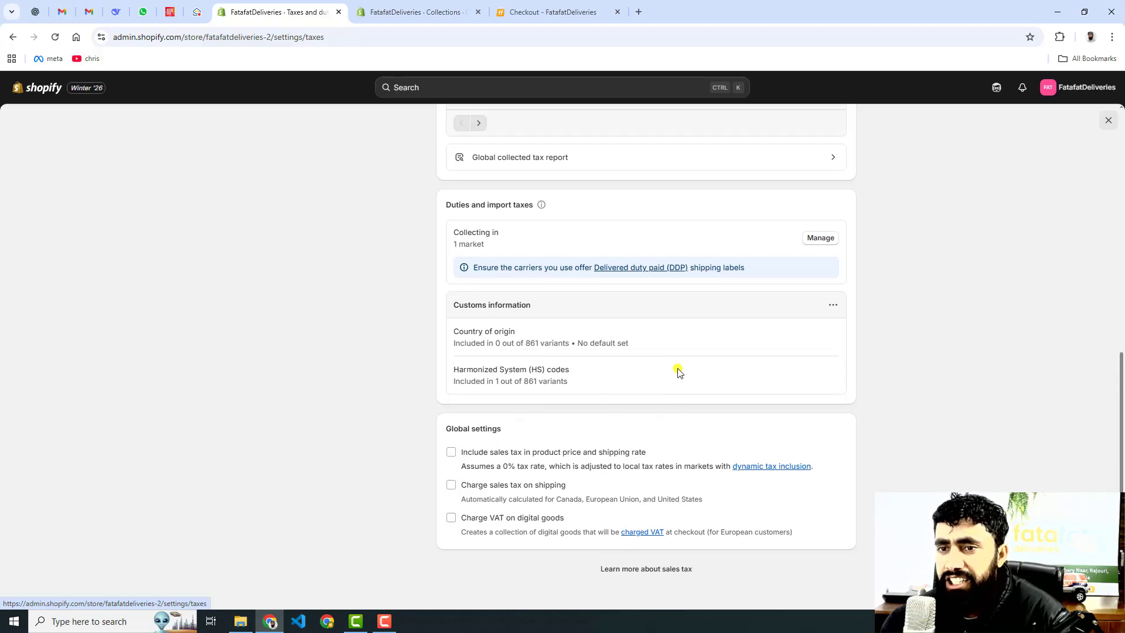
pyautogui.scroll(2, 678, 371)
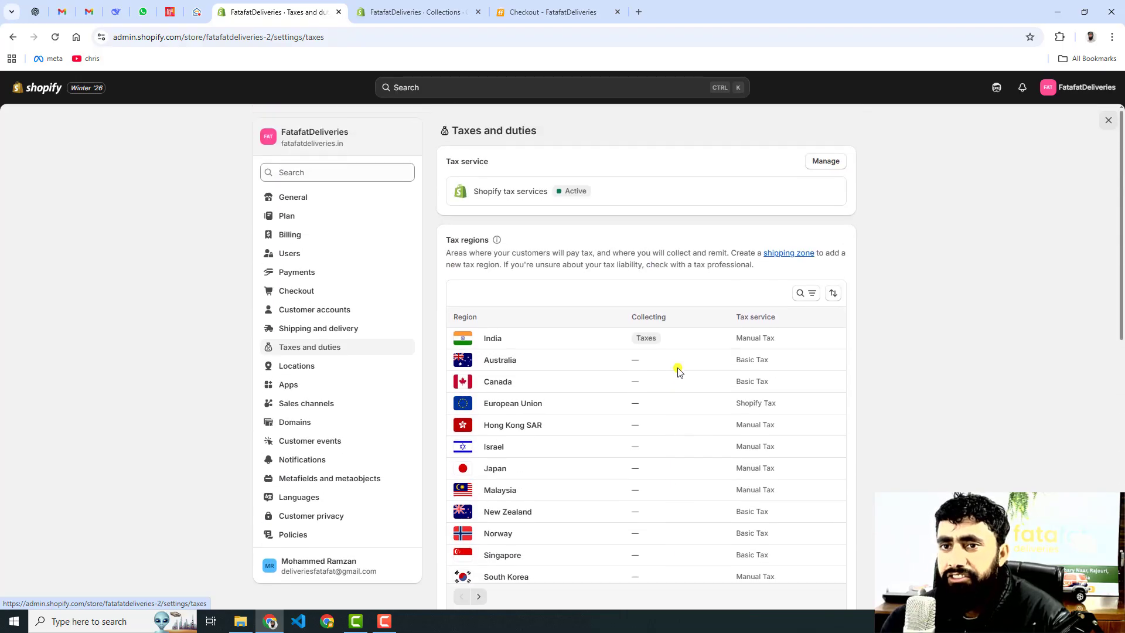
# Open the live online store from the Shopify admin in a new browser tab and close the old checkout tab.
pyautogui.click(548, 11)
pyautogui.click(414, 7)
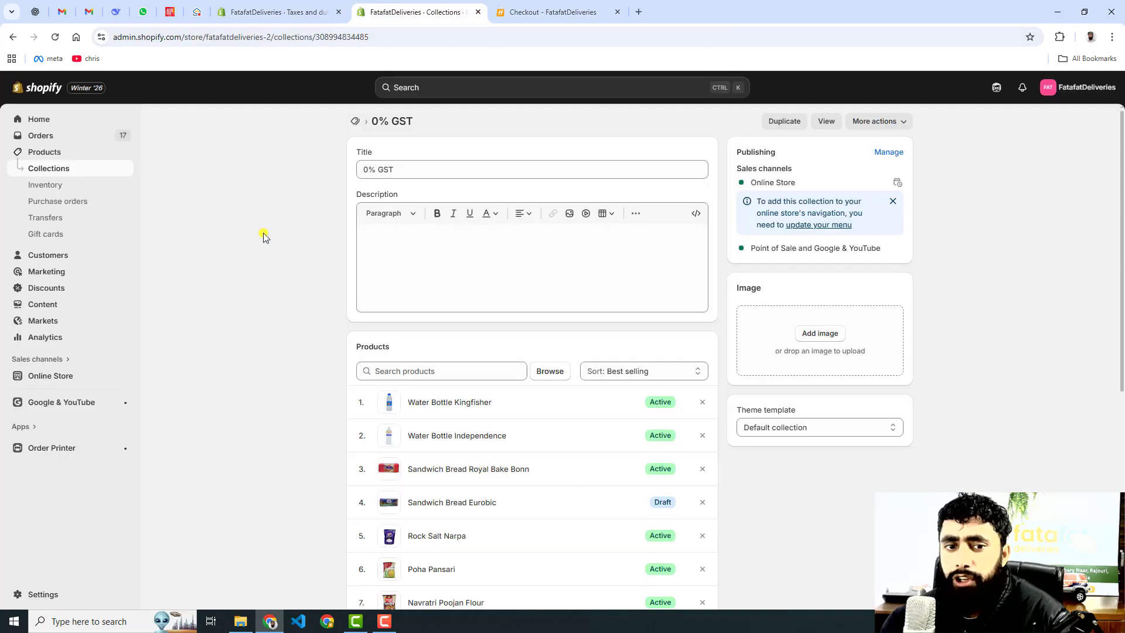
pyautogui.click(126, 376)
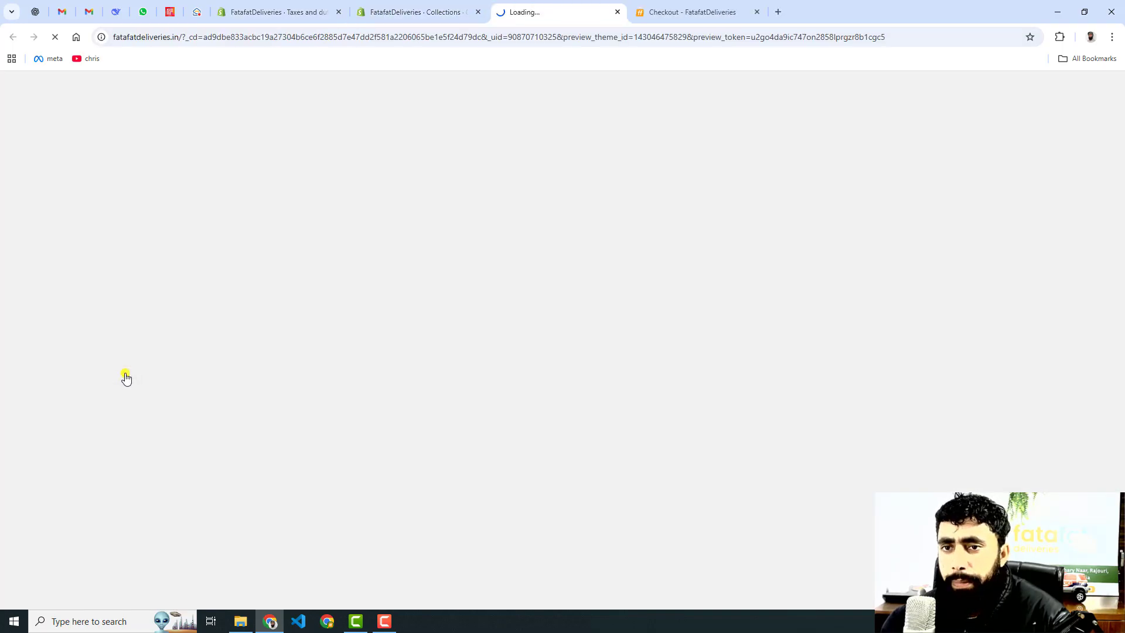
pyautogui.middleClick(703, 11)
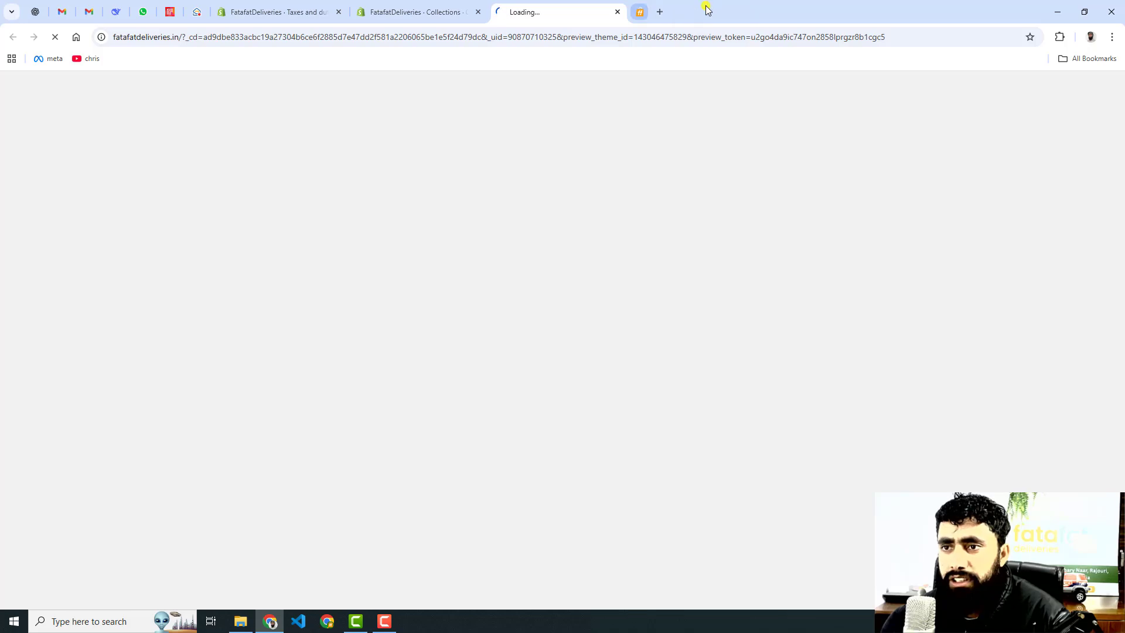
# Browse the storefront's chocolates and take Caramilk Lotte and Chocolate Muesli Kelloggs from the cart to checkout.
pyautogui.scroll(-8, 543, 452)
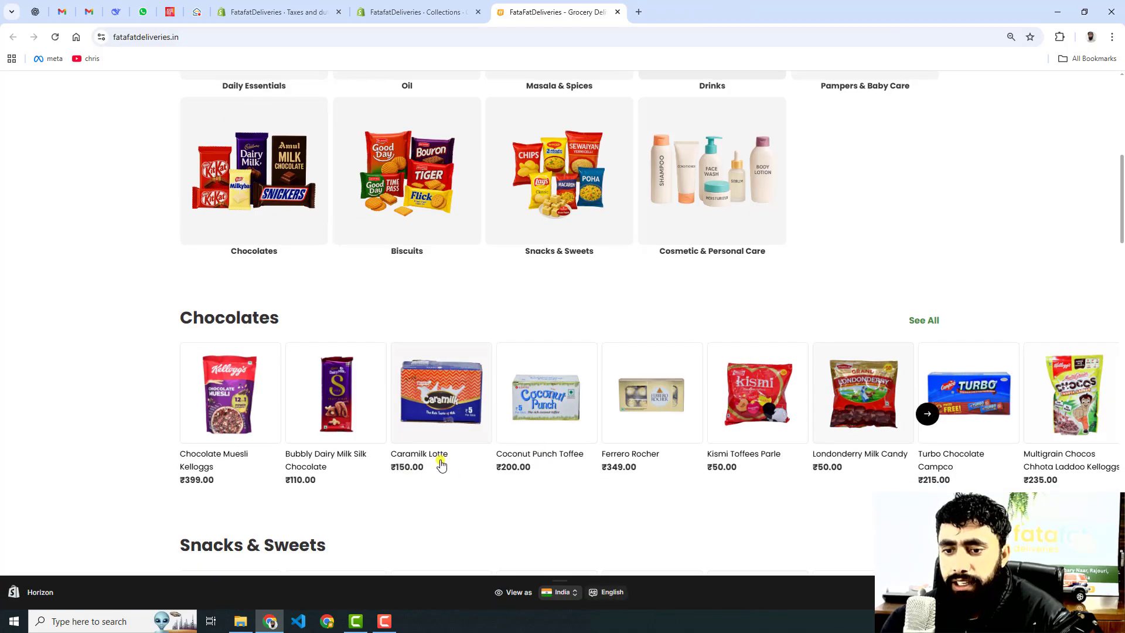
pyautogui.moveTo(470, 433)
pyautogui.scroll(6, 967, 236)
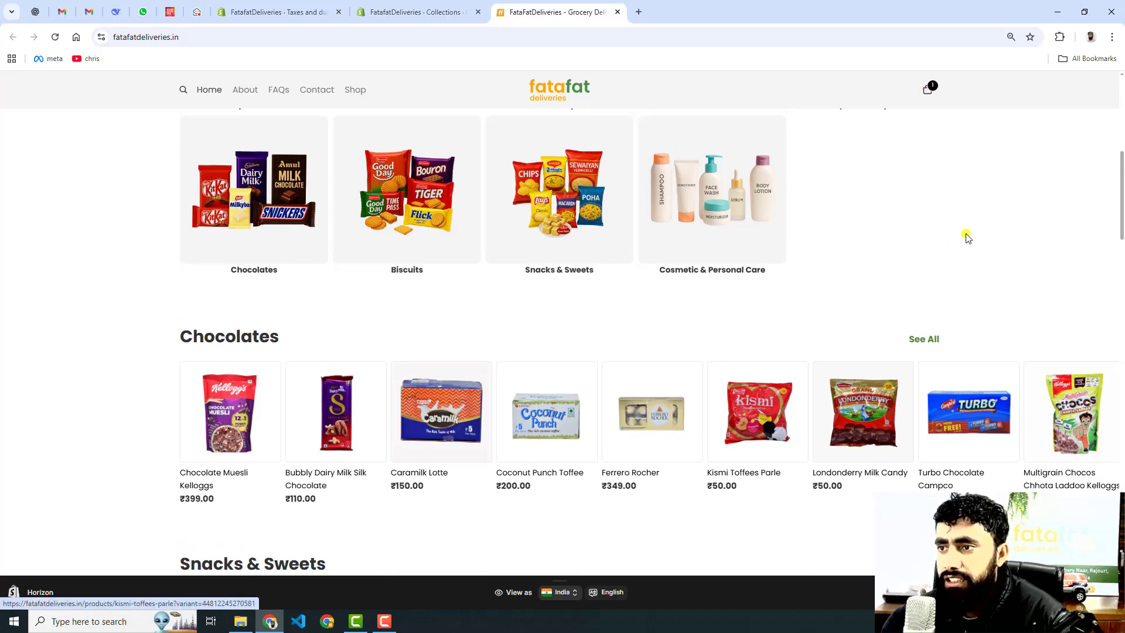
pyautogui.click(931, 90)
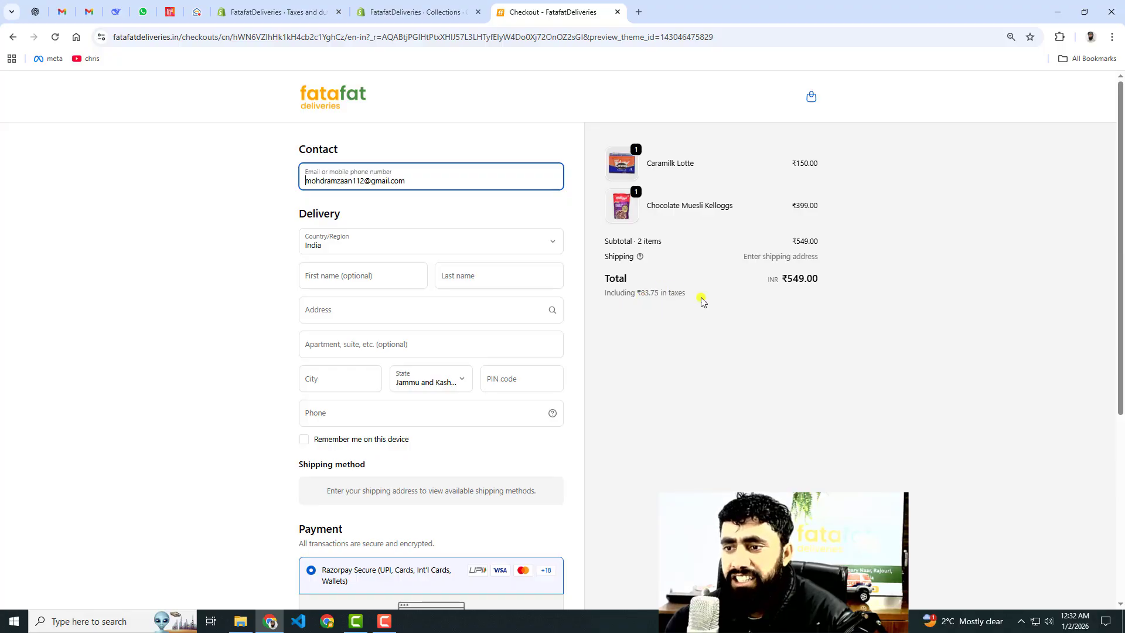
# Return to the storefront and add two more Chocolate Muesli Kelloggs to the cart.
pyautogui.click(7, 36)
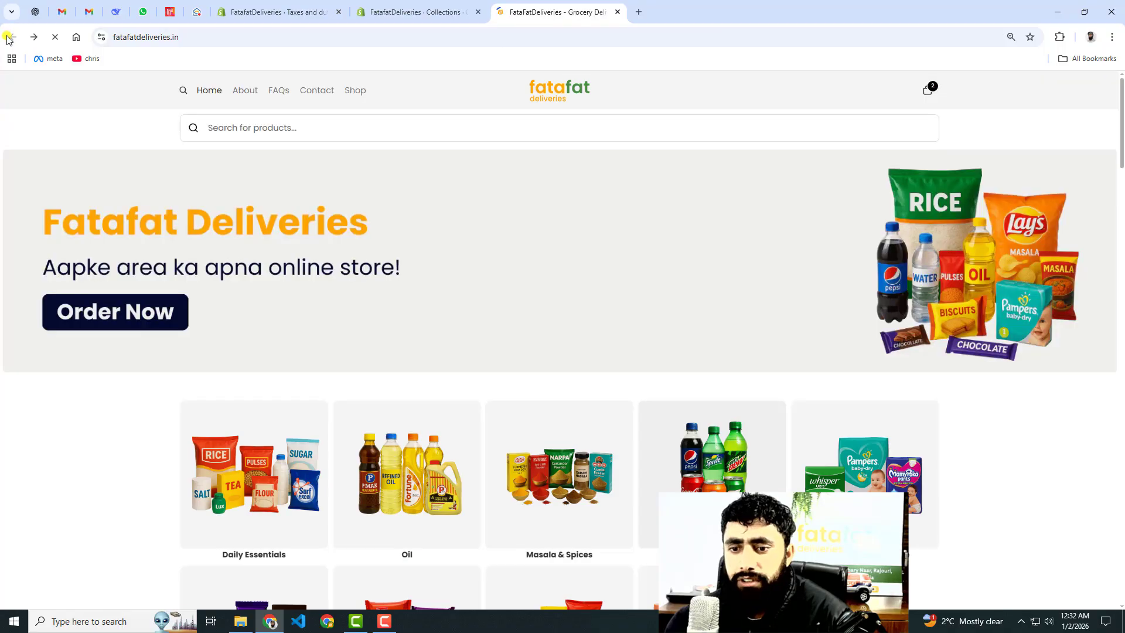
pyautogui.scroll(-10, 588, 366)
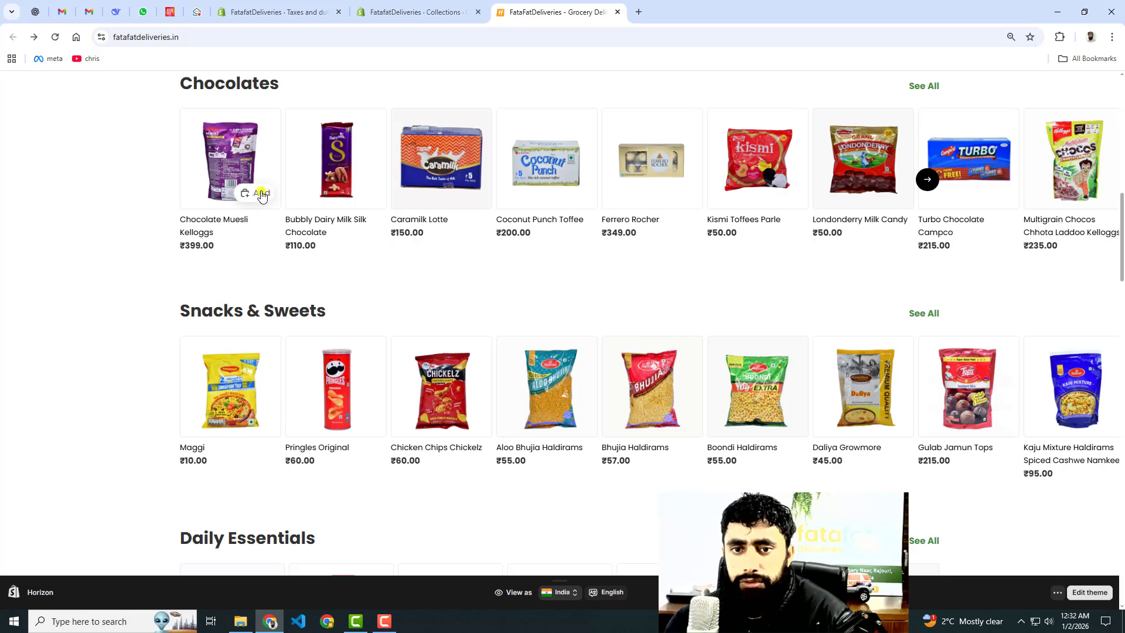
pyautogui.click(262, 194)
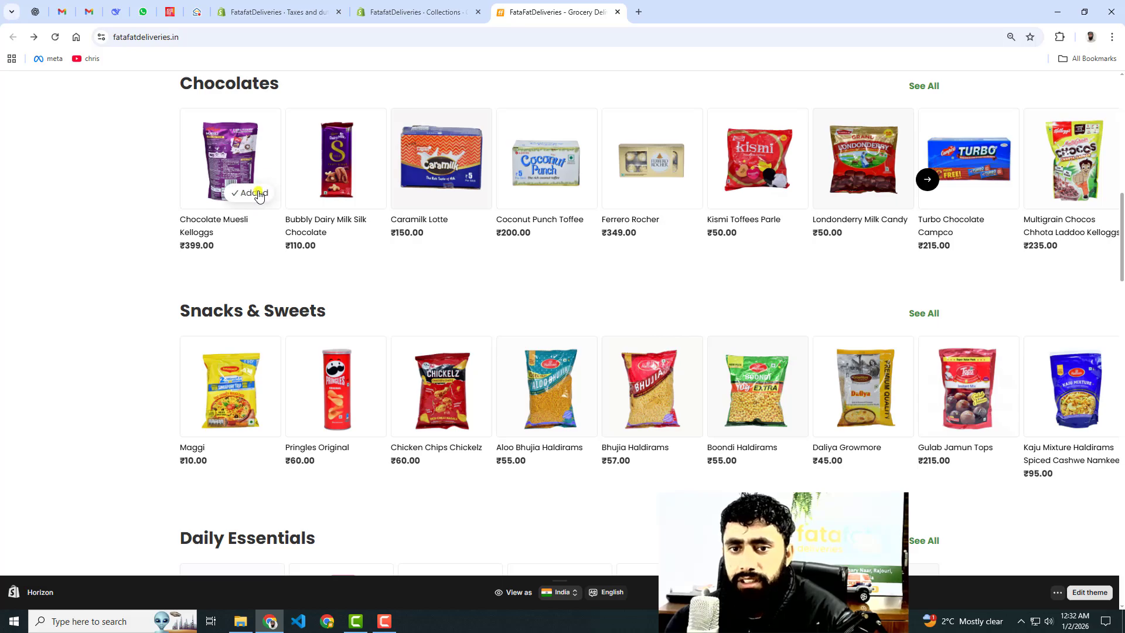
pyautogui.scroll(12, 1025, 287)
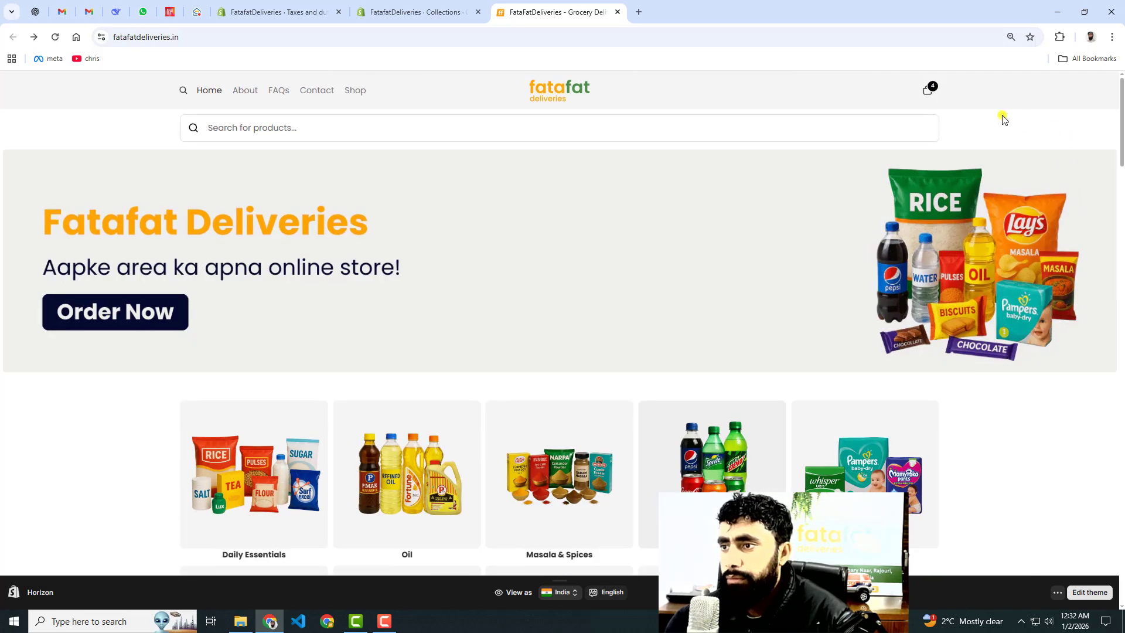
# Proceed from the cart to checkout and examine the tax amount included in the order total.
pyautogui.click(927, 89)
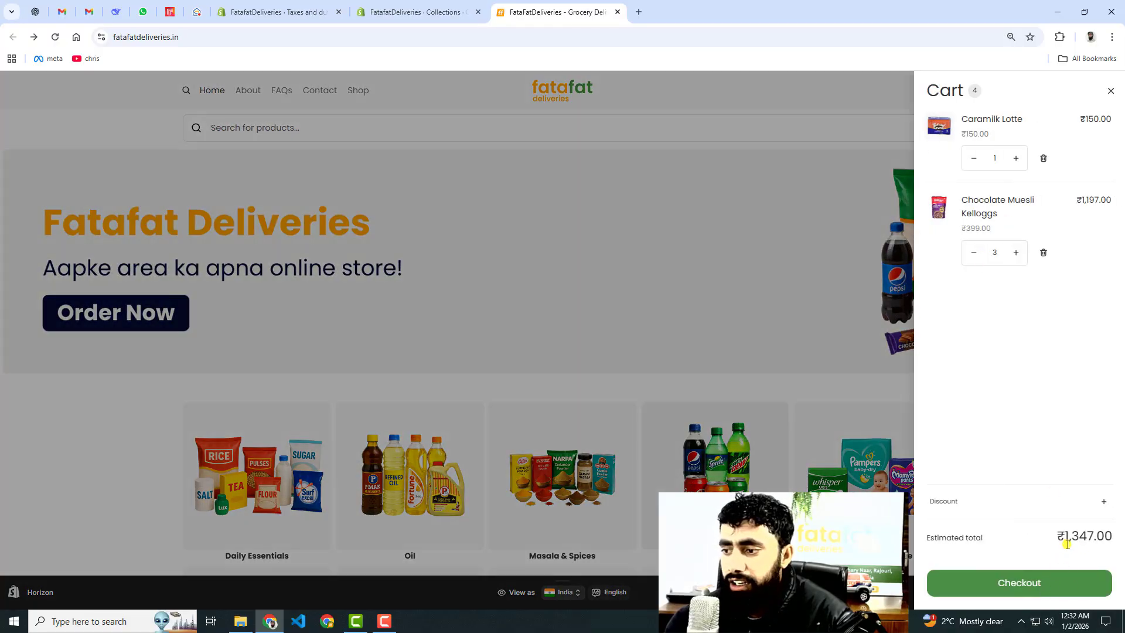
pyautogui.click(1017, 582)
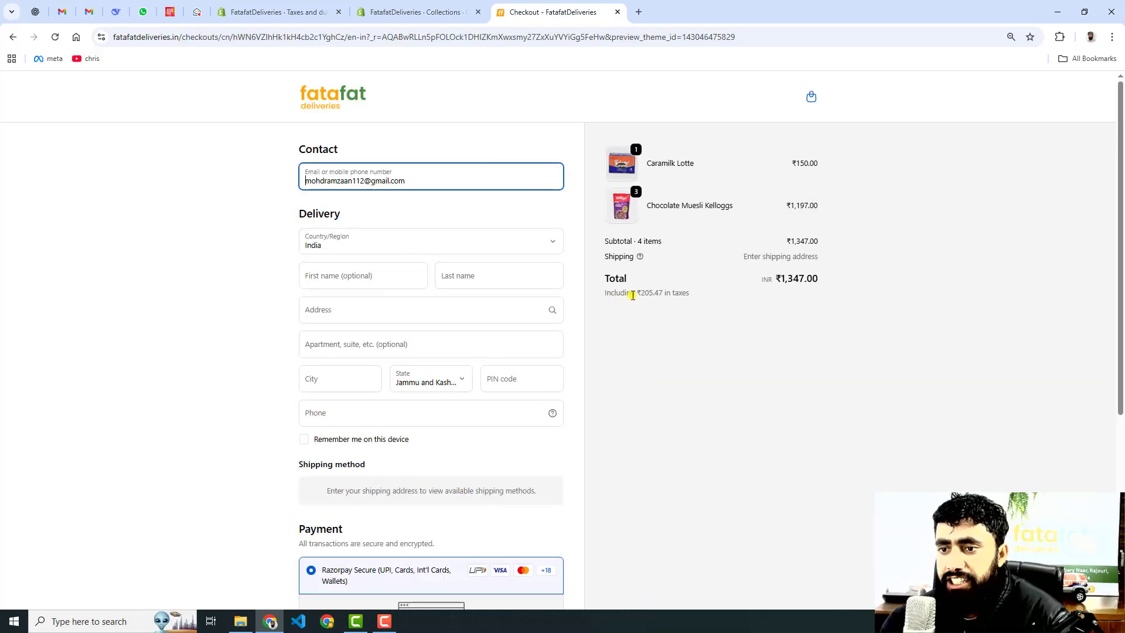
pyautogui.moveTo(636, 294); pyautogui.dragTo(697, 299)
pyautogui.click(726, 307)
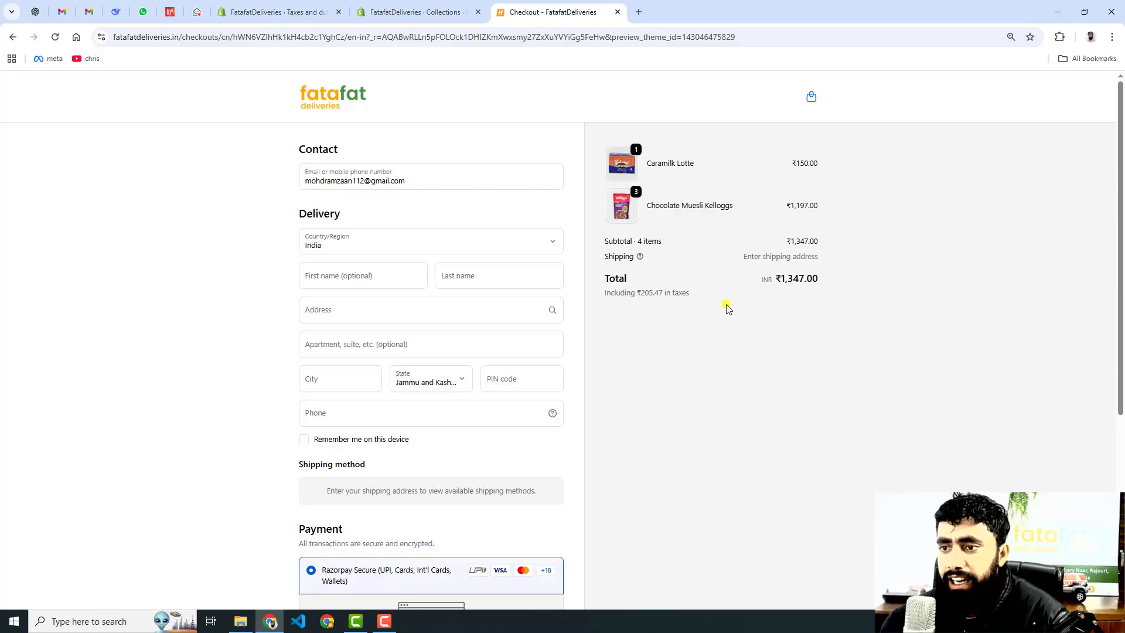
# Fill in the delivery details from the first saved address and choose Cash on Delivery (COD) as the payment method.
pyautogui.click(382, 275)
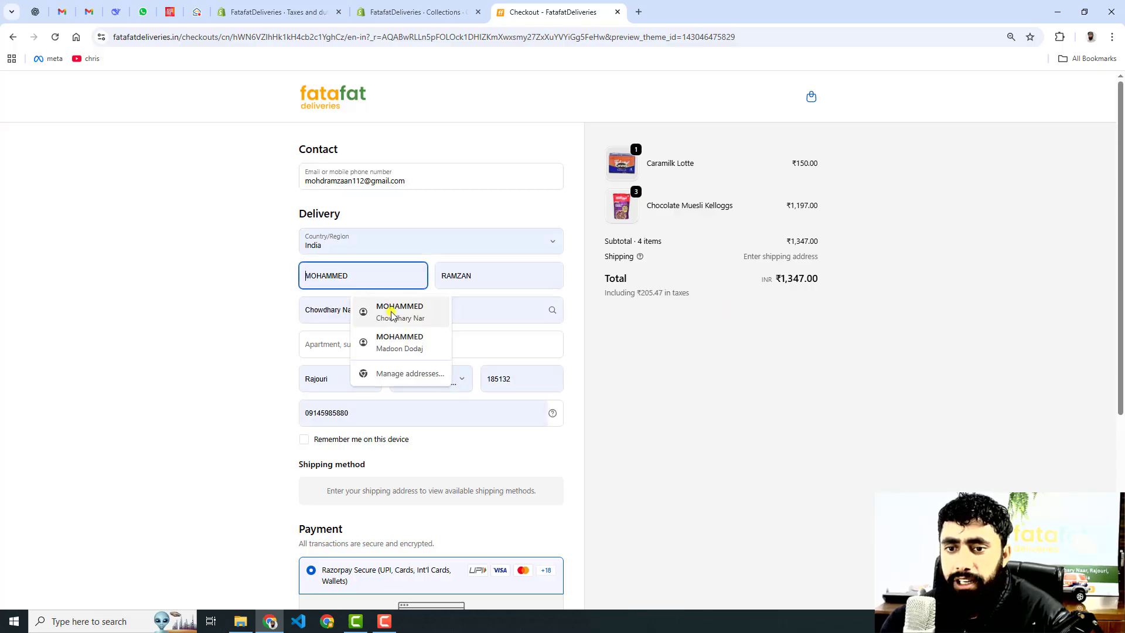
pyautogui.click(394, 317)
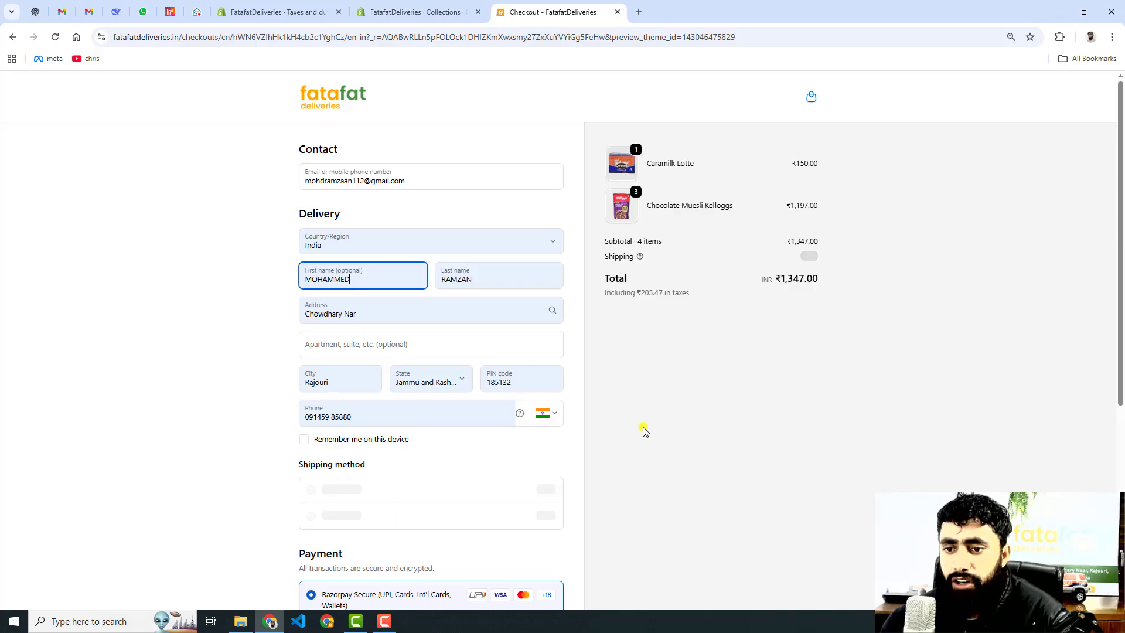
pyautogui.scroll(-5, 642, 427)
pyautogui.scroll(-1, 643, 428)
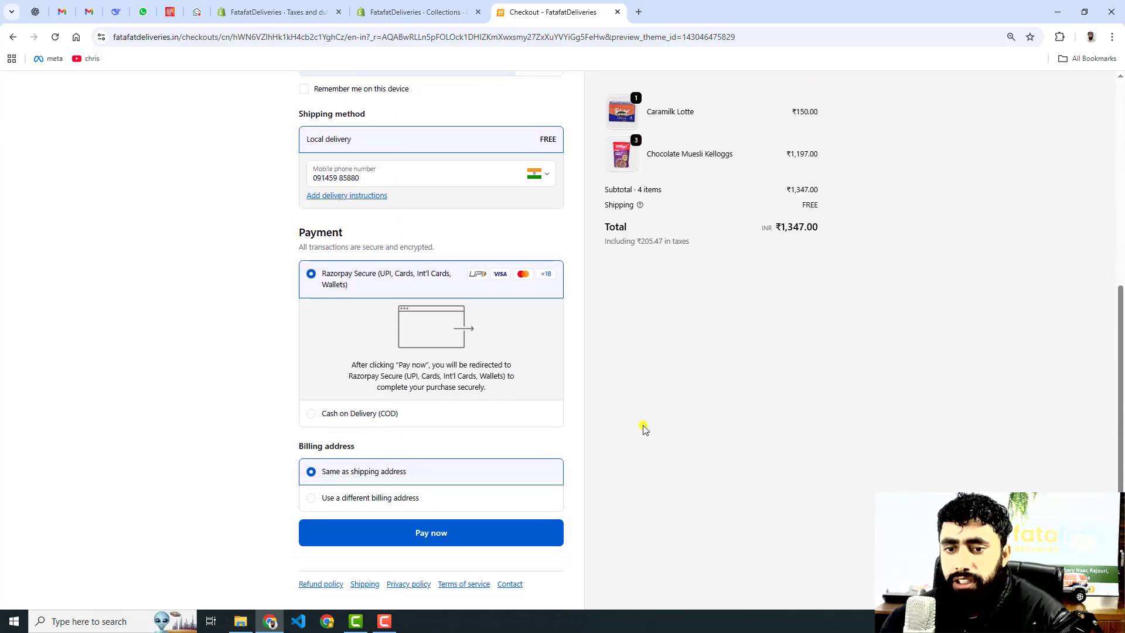
pyautogui.click(310, 414)
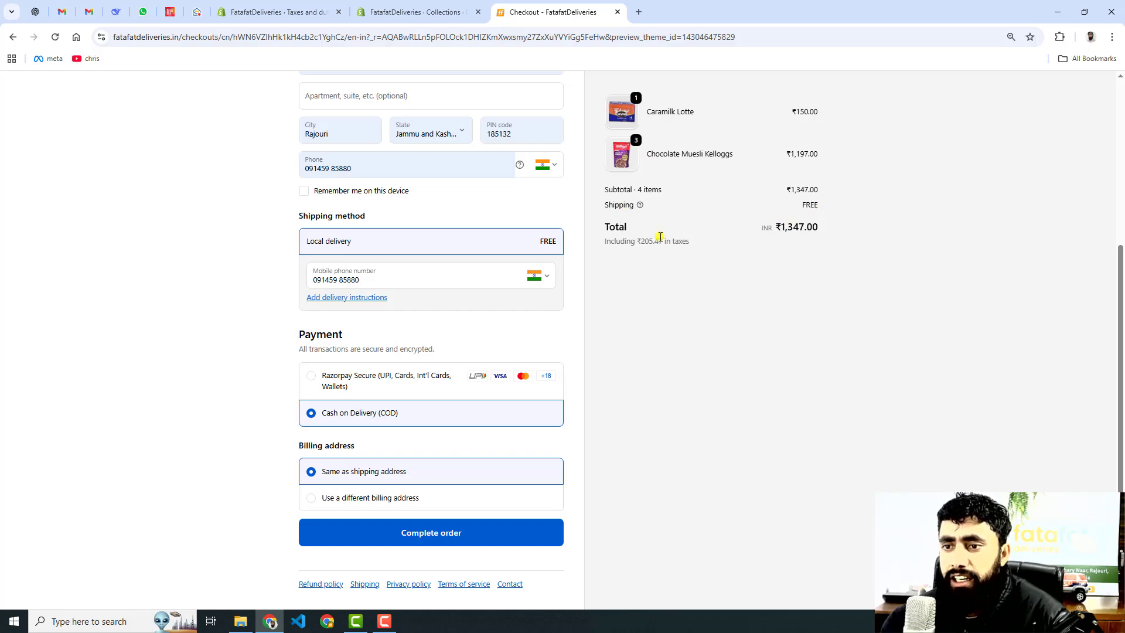
# Complete the Cash on Delivery order and examine the included taxes and the total on the order confirmation.
pyautogui.moveTo(607, 241); pyautogui.dragTo(703, 245)
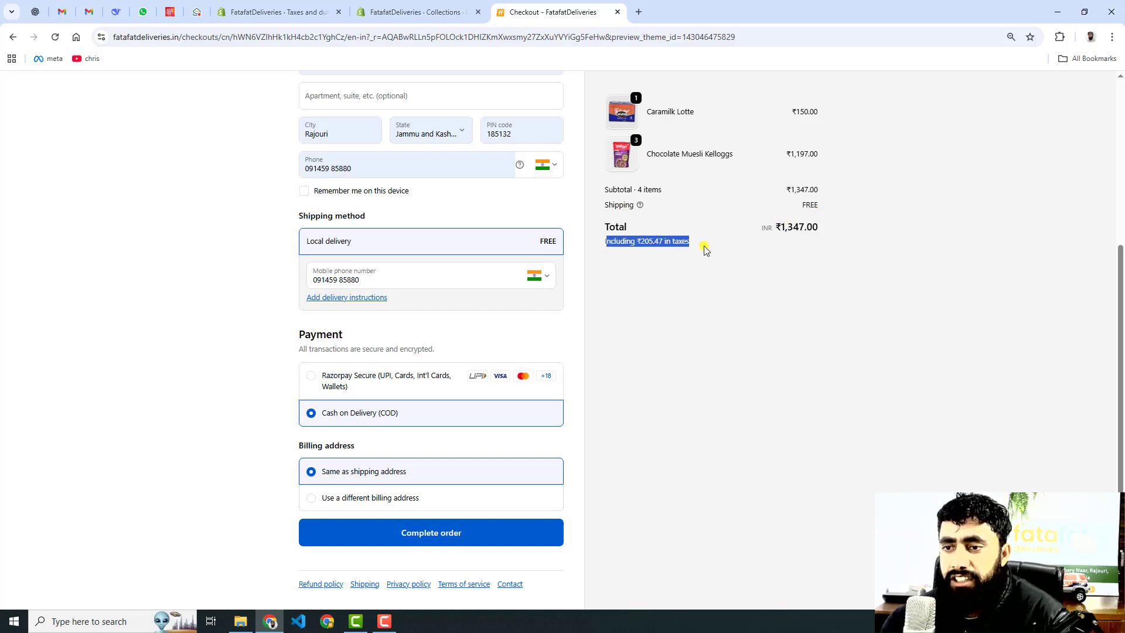
pyautogui.click(654, 291)
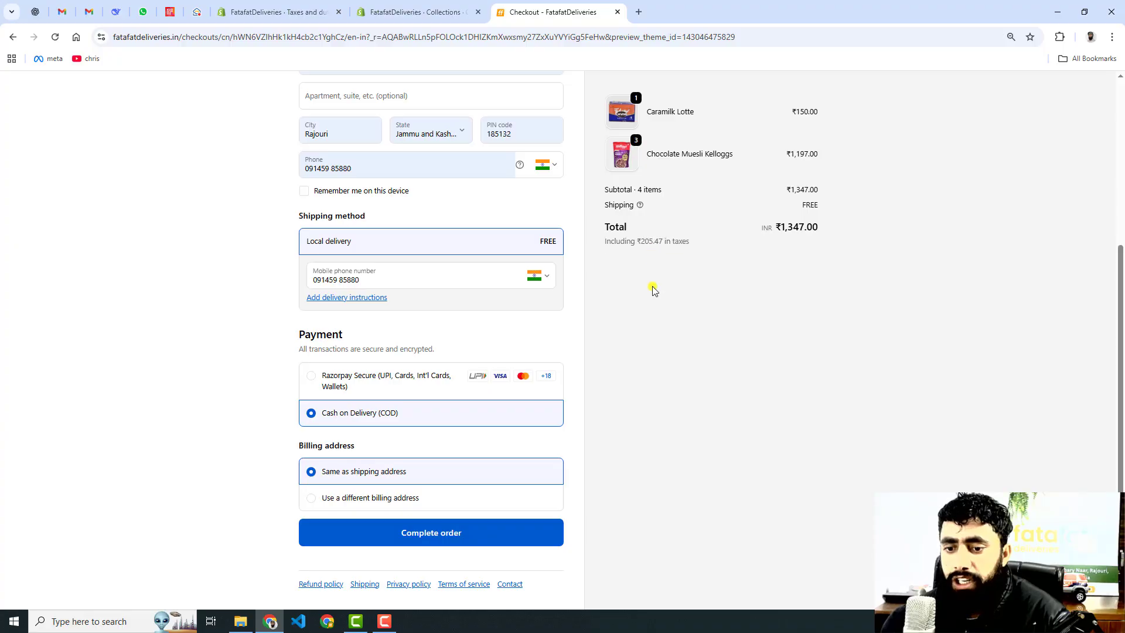
pyautogui.click(424, 534)
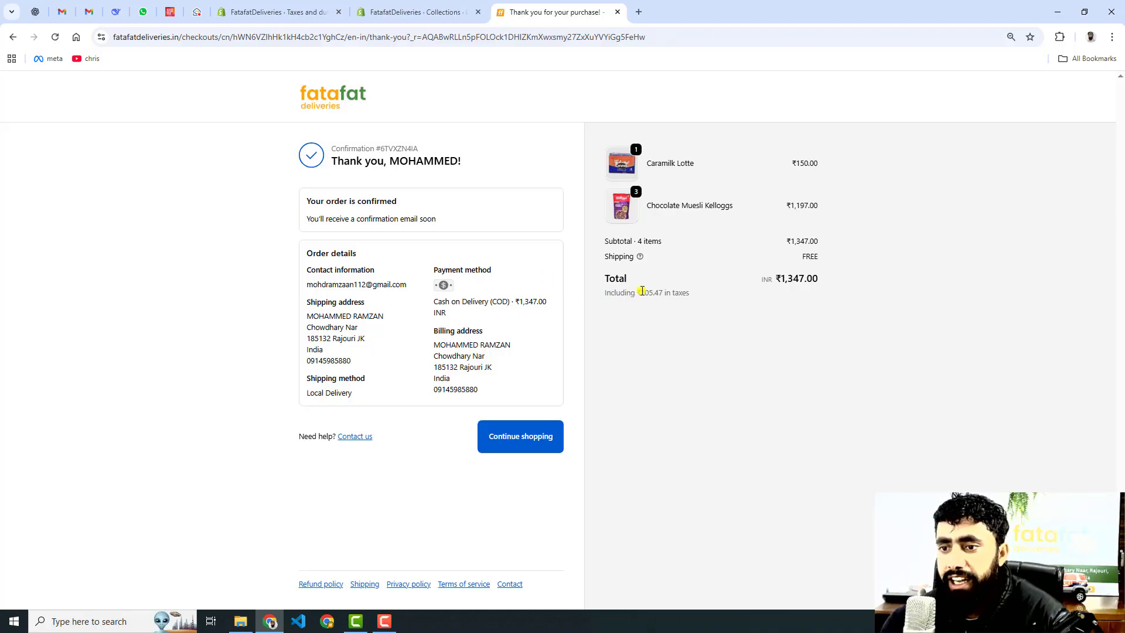
pyautogui.moveTo(642, 291); pyautogui.dragTo(690, 294)
pyautogui.moveTo(767, 279); pyautogui.dragTo(834, 280)
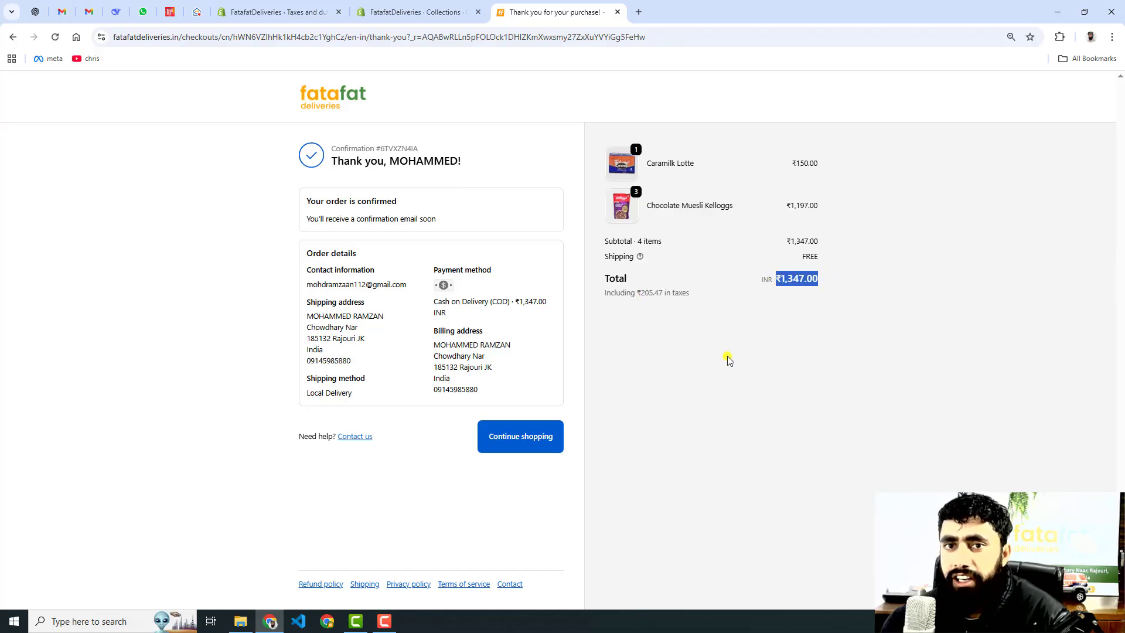
# Switch to the Shopify admin, close the settings, and open the newest order to examine its included CGST tax and total.
pyautogui.click(296, 10)
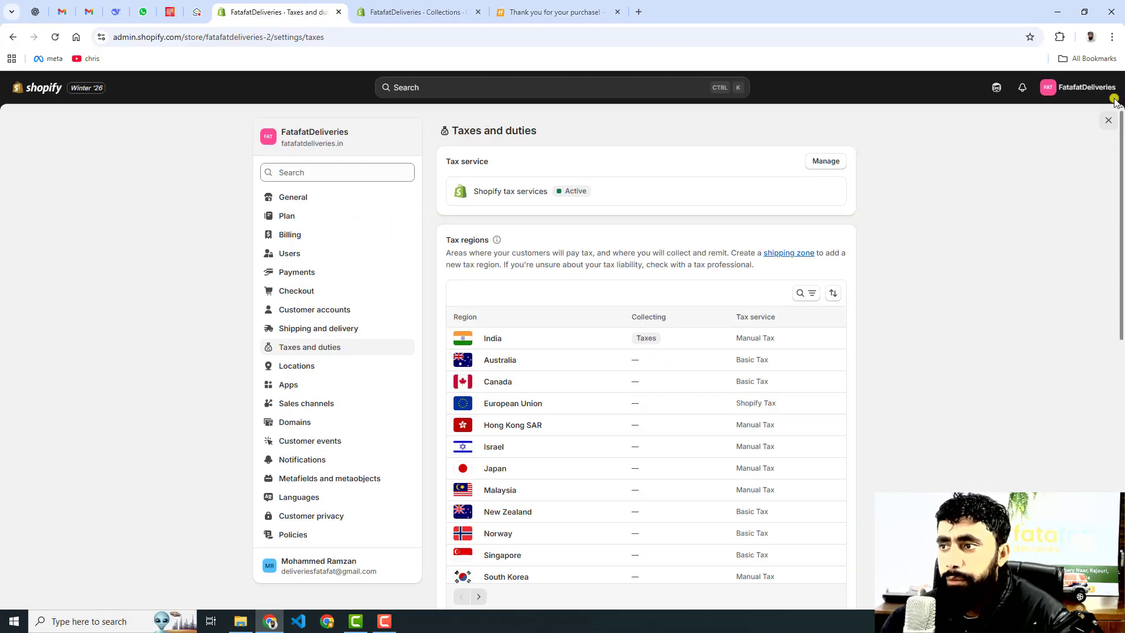
pyautogui.click(1108, 120)
pyautogui.click(50, 133)
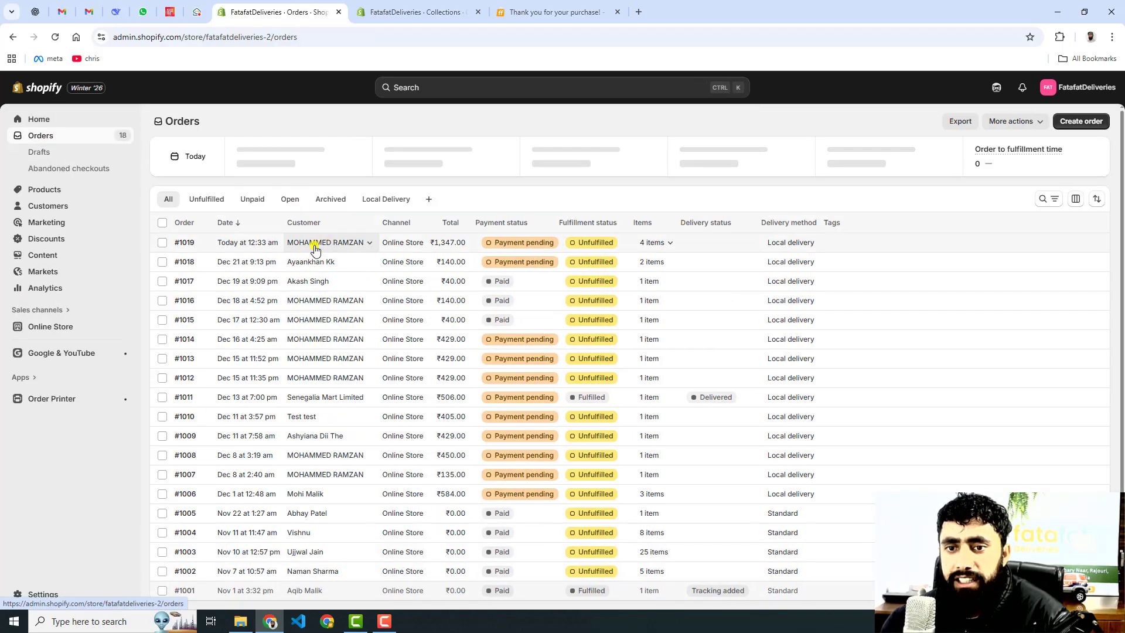
pyautogui.click(215, 252)
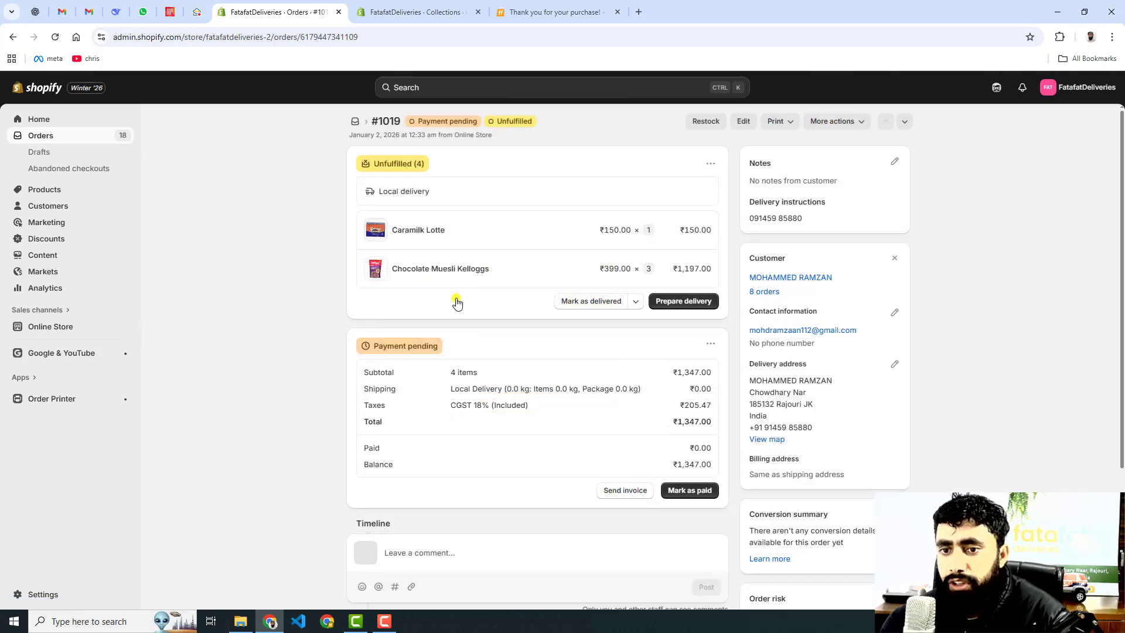
pyautogui.scroll(-1, 507, 371)
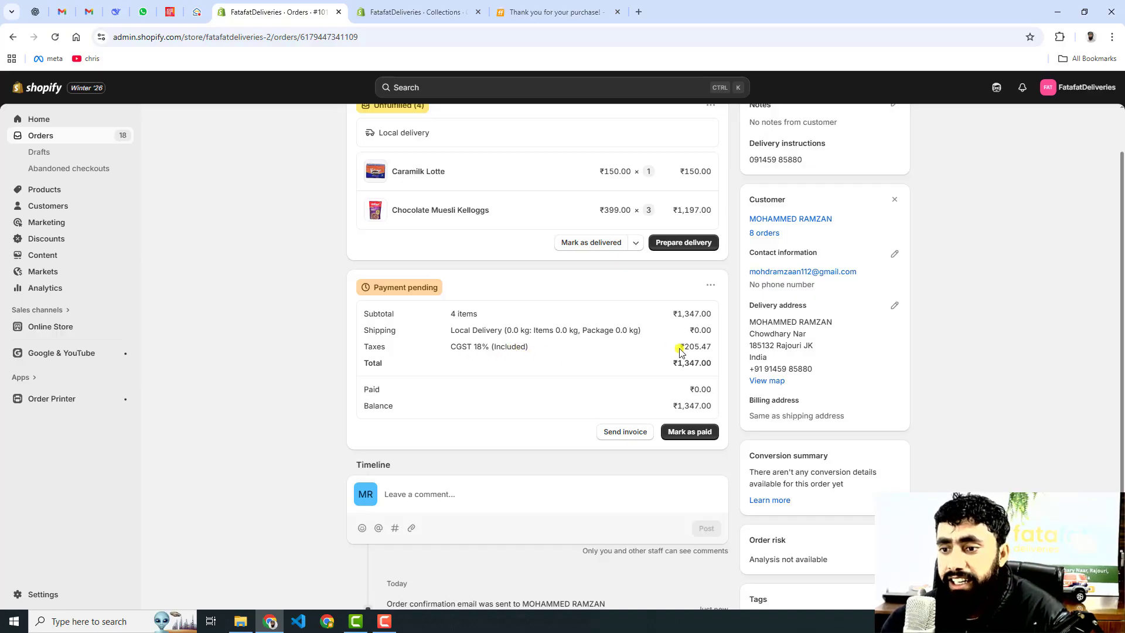
pyautogui.moveTo(680, 347); pyautogui.dragTo(716, 367)
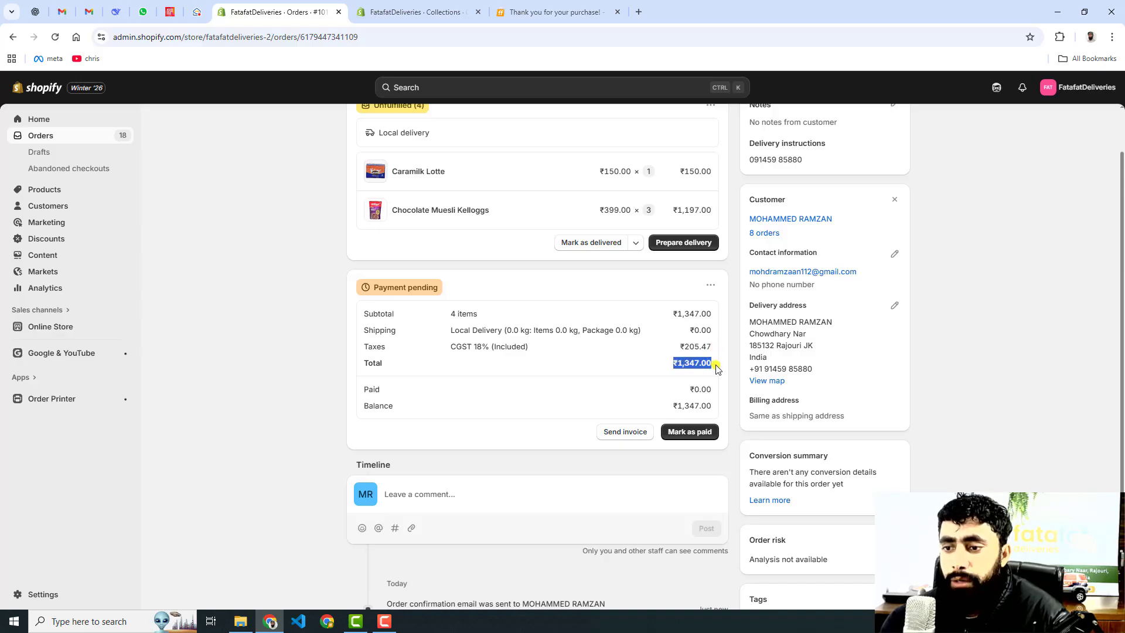
pyautogui.click(716, 368)
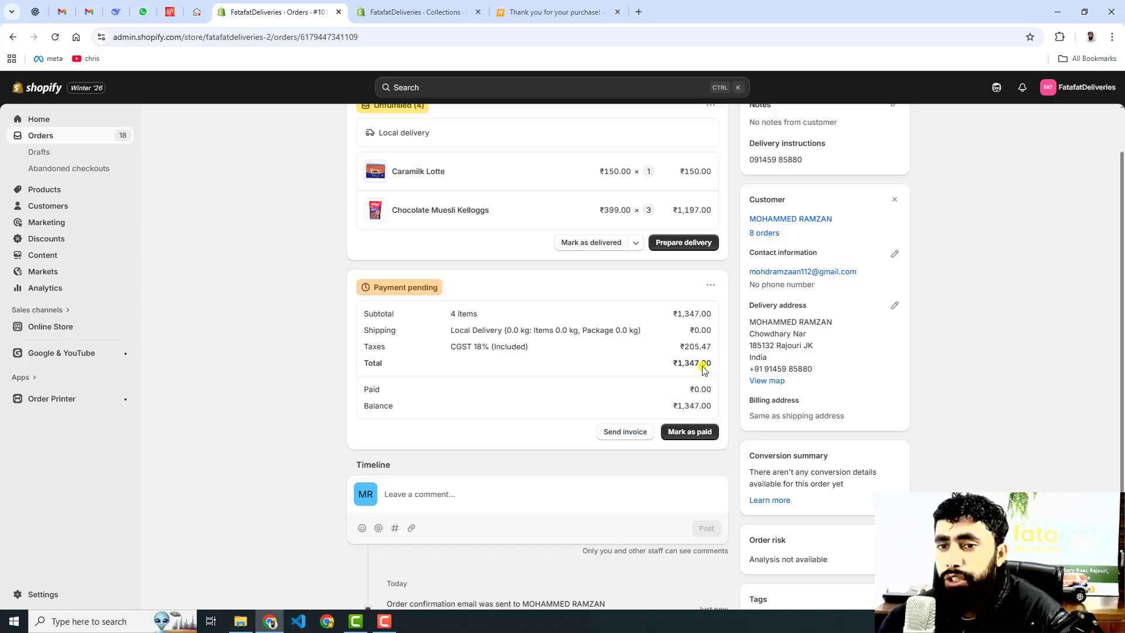
pyautogui.scroll(1, 591, 415)
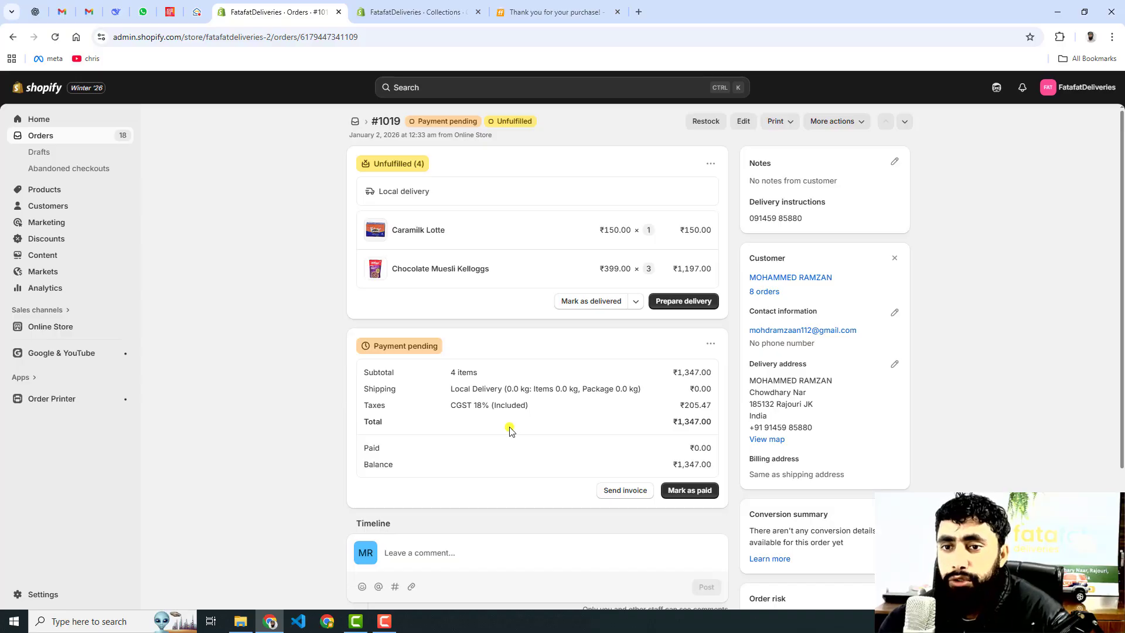
# Open the LactoGen Pro Nestle product and review its price, charge tax, shipping and HSN Code metafield details.
pyautogui.click(44, 190)
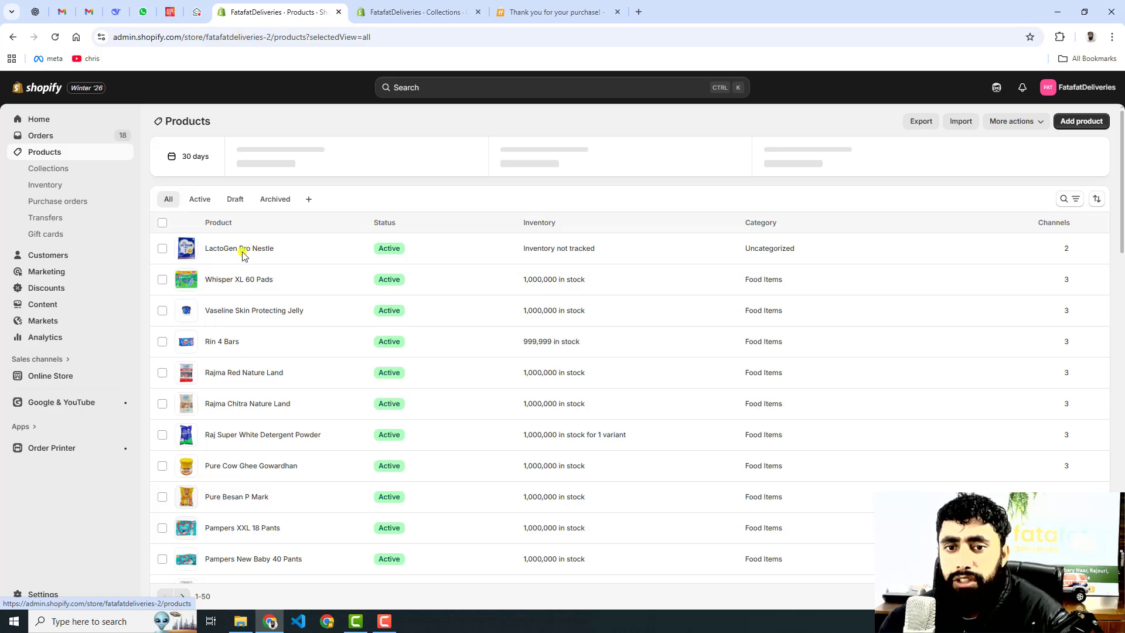
pyautogui.click(243, 252)
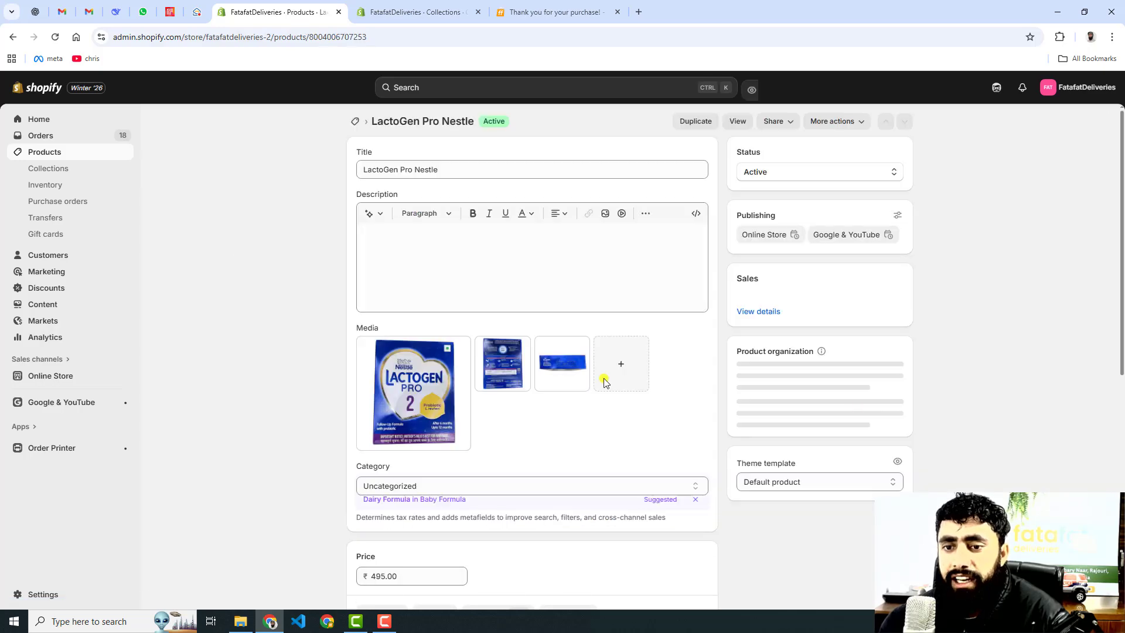
pyautogui.scroll(-3, 703, 480)
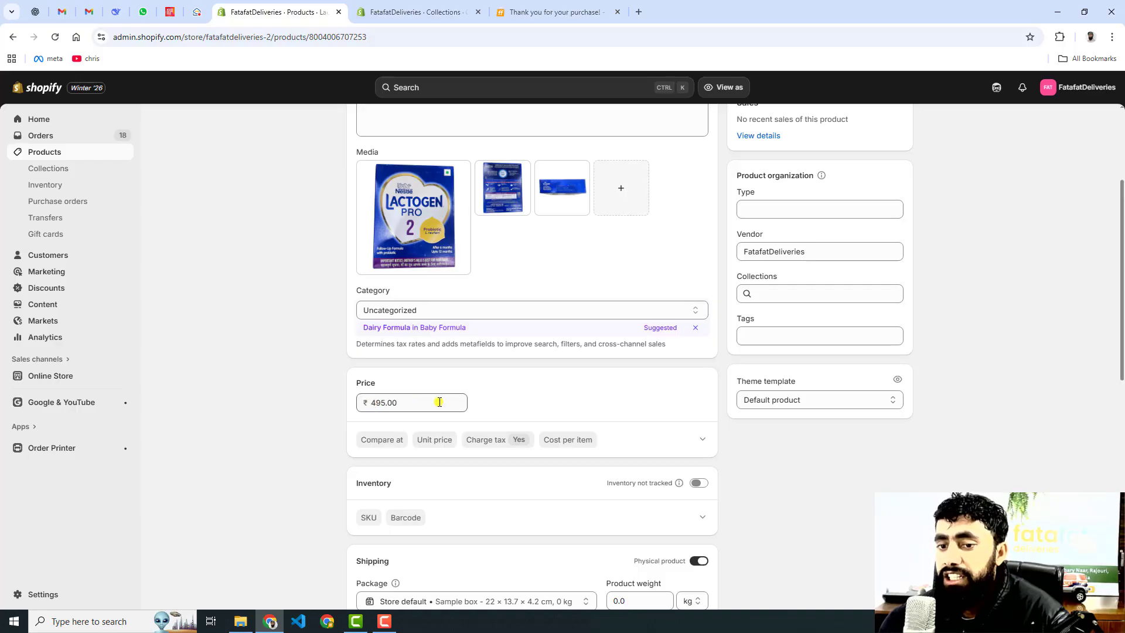
pyautogui.scroll(-4, 878, 451)
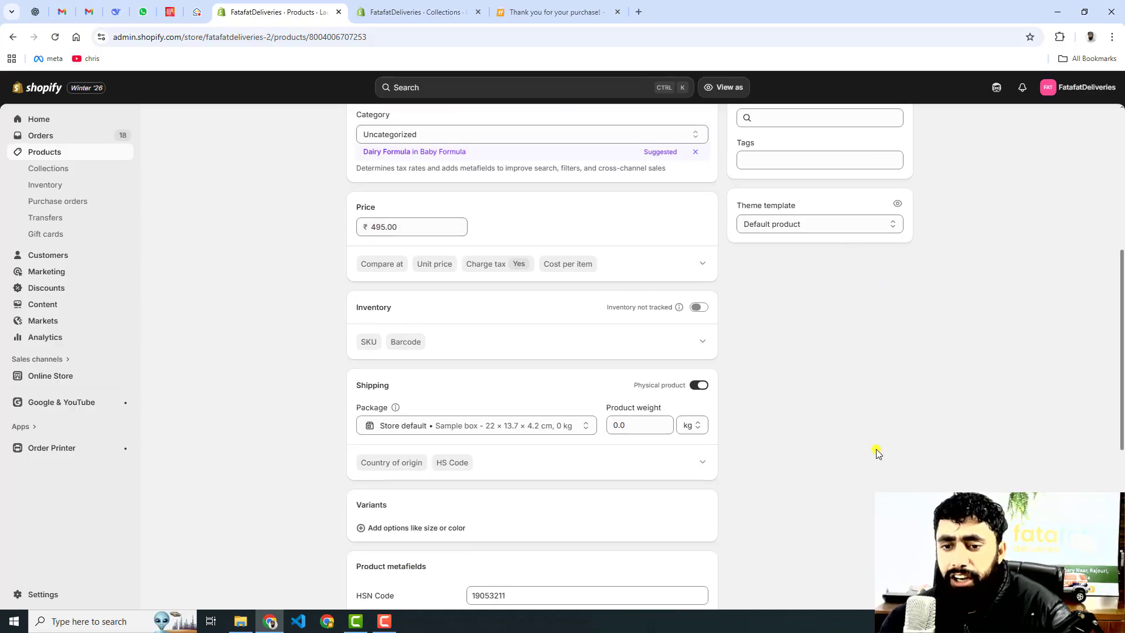
pyautogui.scroll(-2, 876, 449)
pyautogui.scroll(9, 875, 450)
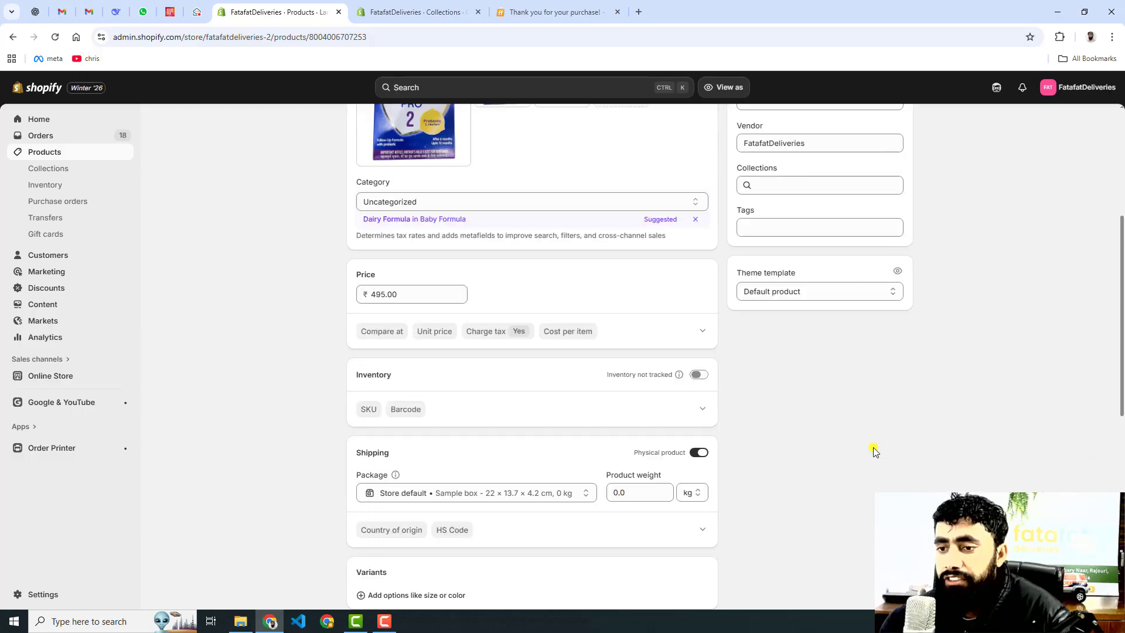